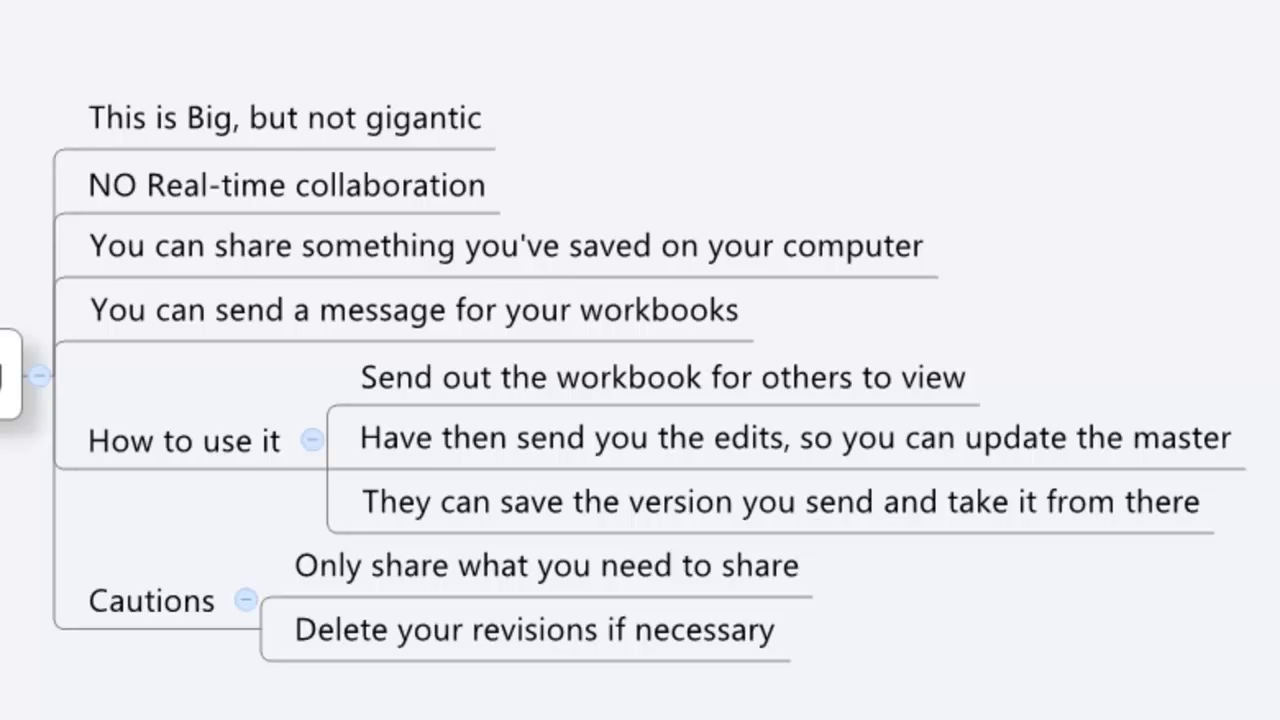
Step through Local Network Sharing's notes: saving the sent version, Only share what you need, Delete your revisions
mouse_move(35, 665)
left_mouse_down()
mouse_move(100, 560)
mouse_move(175, 492)
left_mouse_up()
mouse_move(82, 510)
left_mouse_down()
mouse_move(135, 485)
mouse_move(195, 590)
left_mouse_up()
left_click(529, 510)
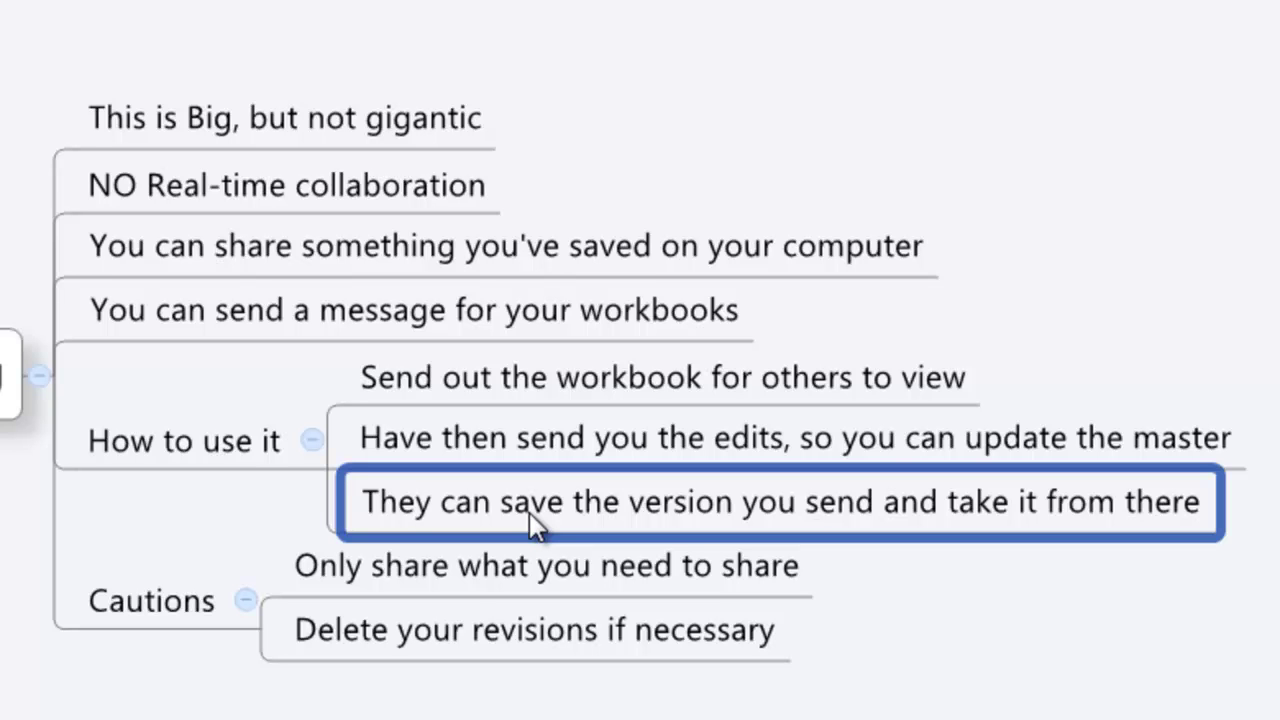
left_click(512, 590)
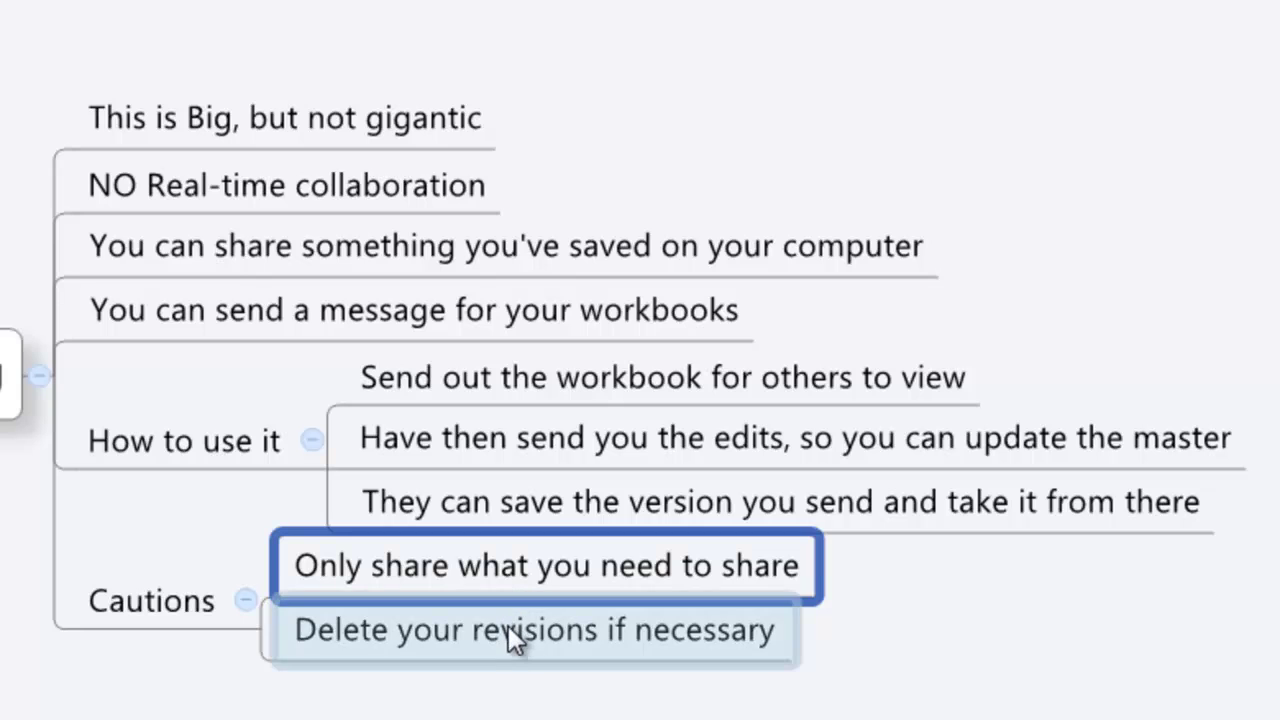
left_click(508, 624)
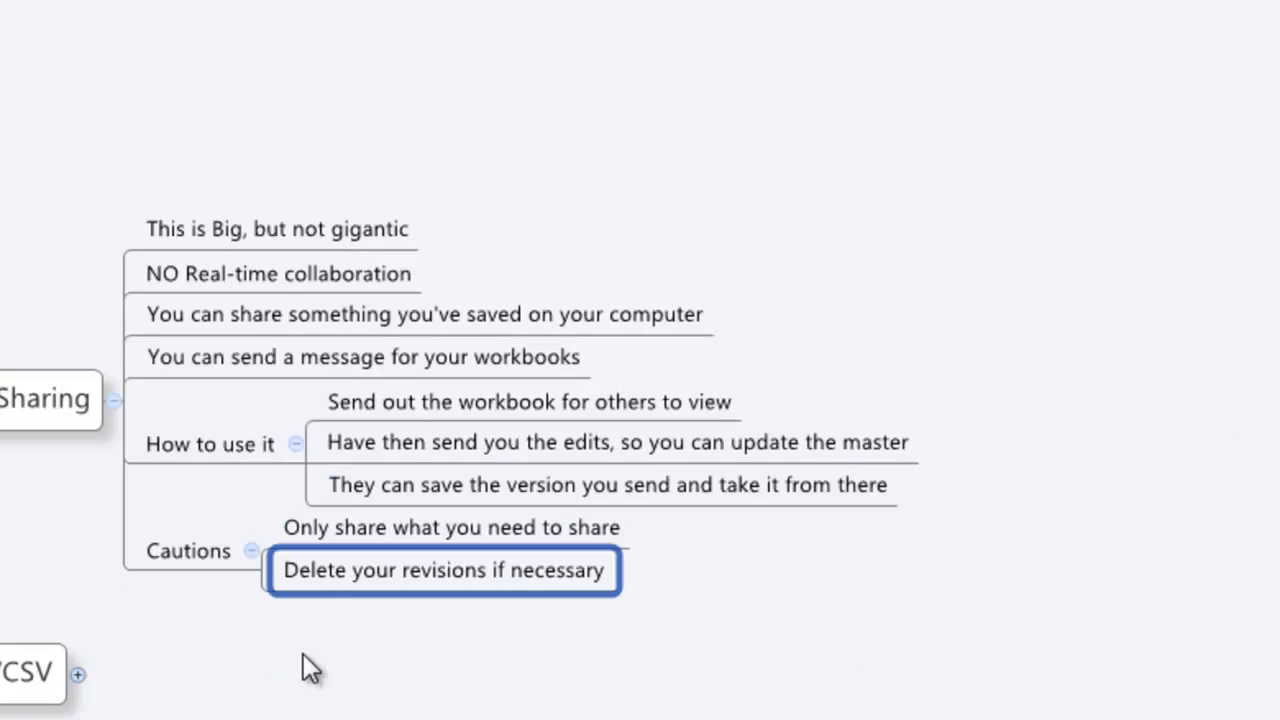
Collapse Local Network Sharing and expand Export to Excel/CSV to show its four notes
left_click(519, 323)
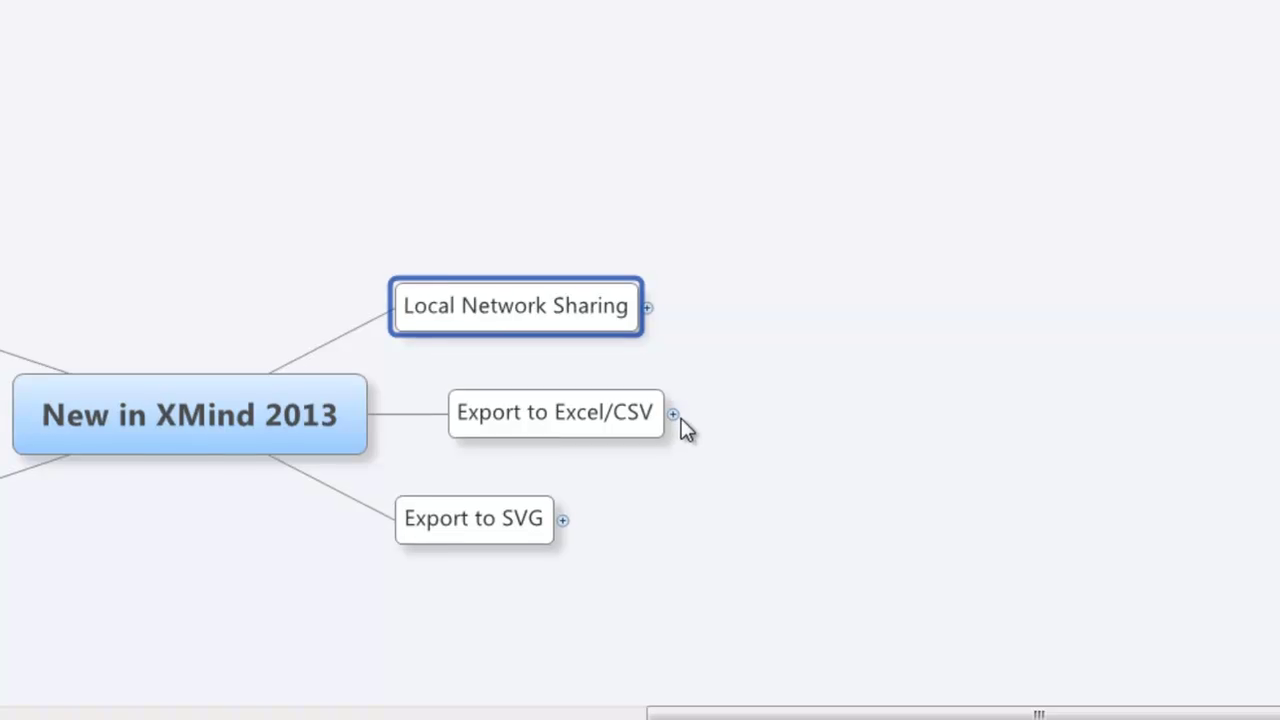
left_click(677, 409)
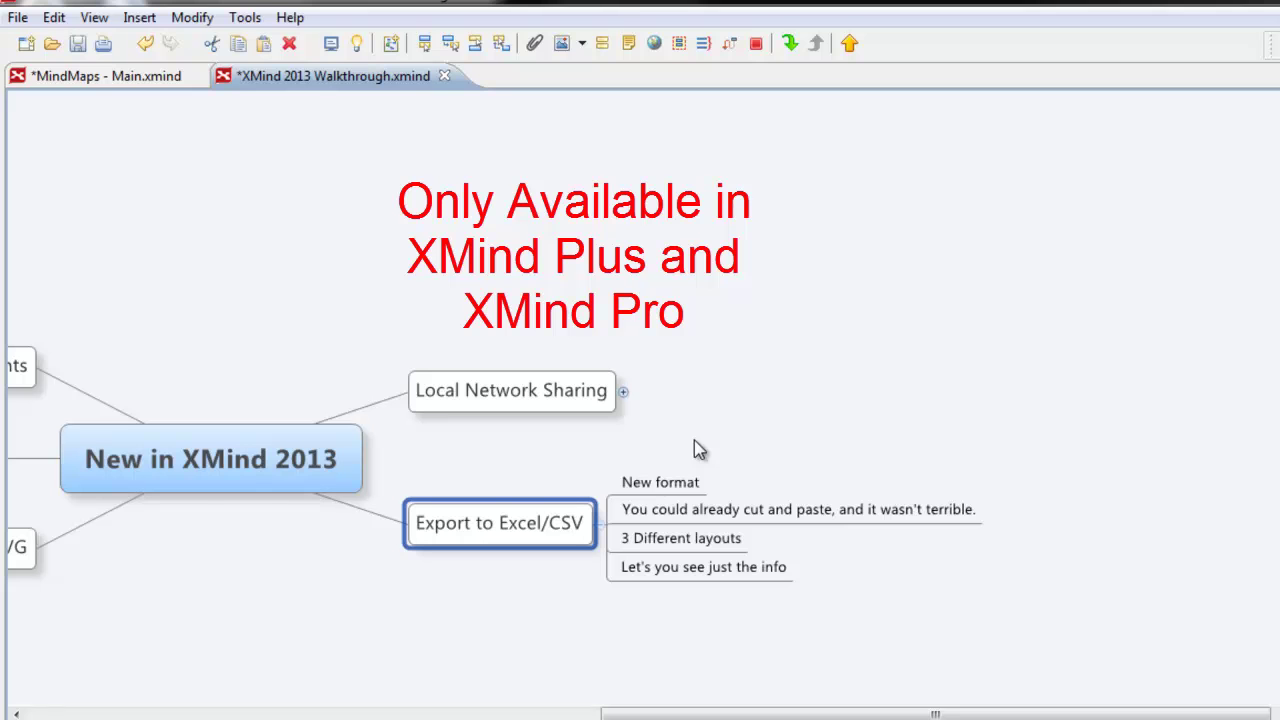
scroll(500, 400, "down", 3)
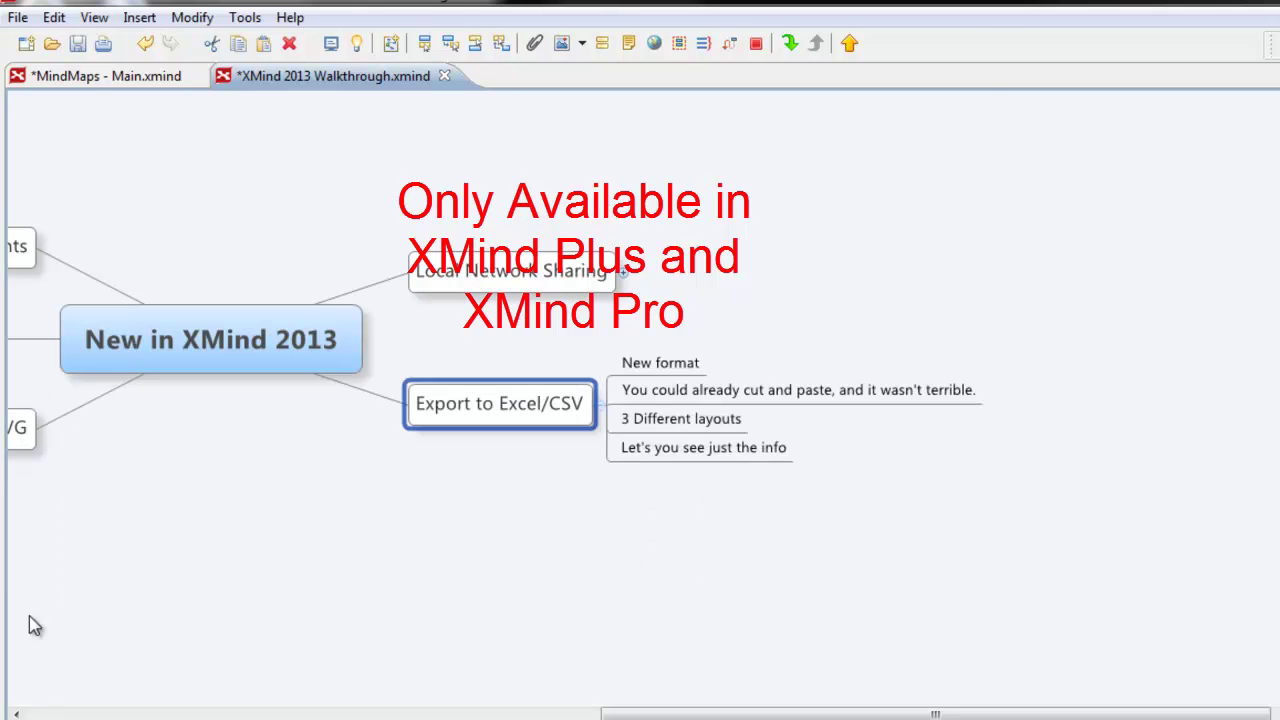
scroll(300, 491, "up", 2)
scroll(403, 491, "left", 3)
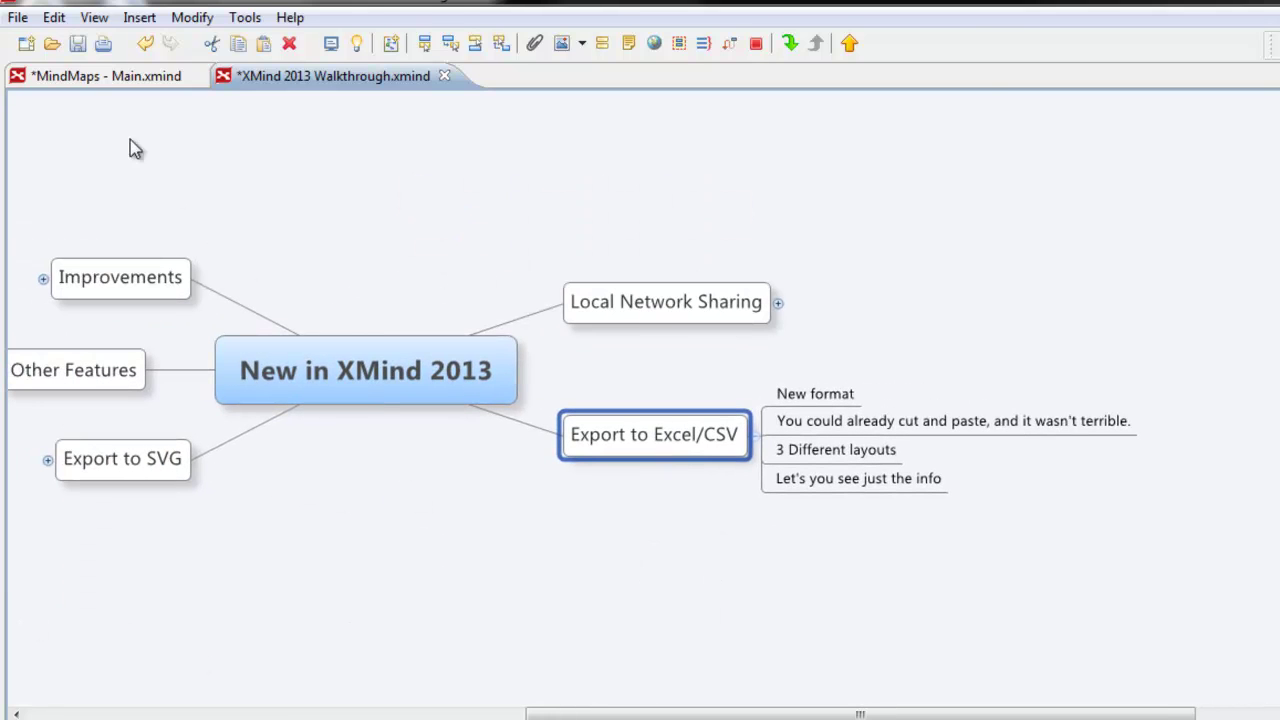
Start a File > Export of the map in Microsoft Excel spreadsheet format
left_click(18, 20)
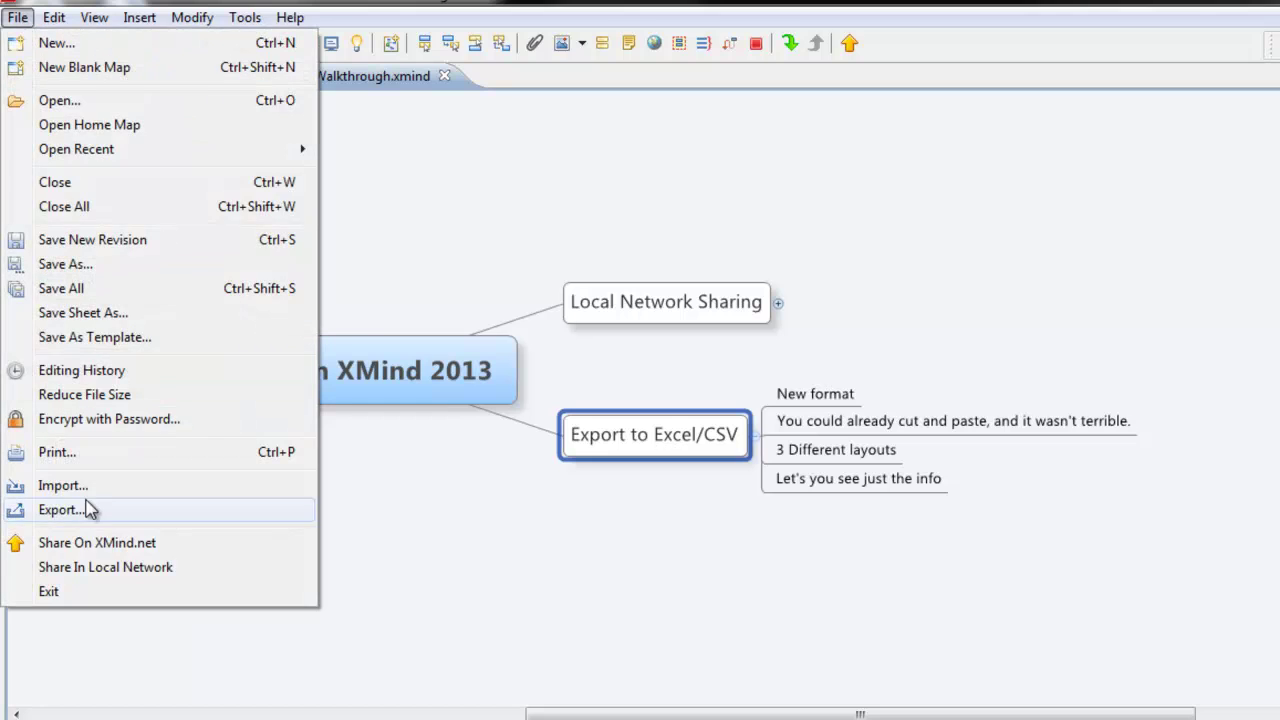
left_click(57, 510)
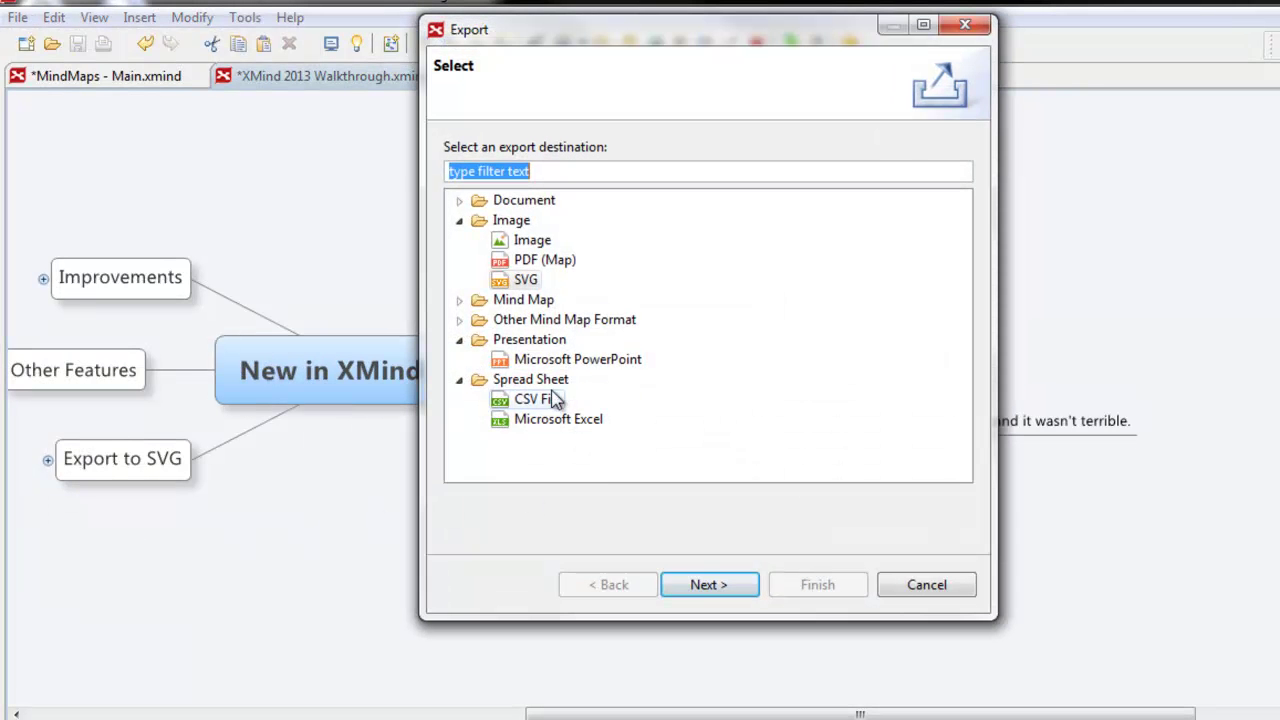
left_click(548, 425)
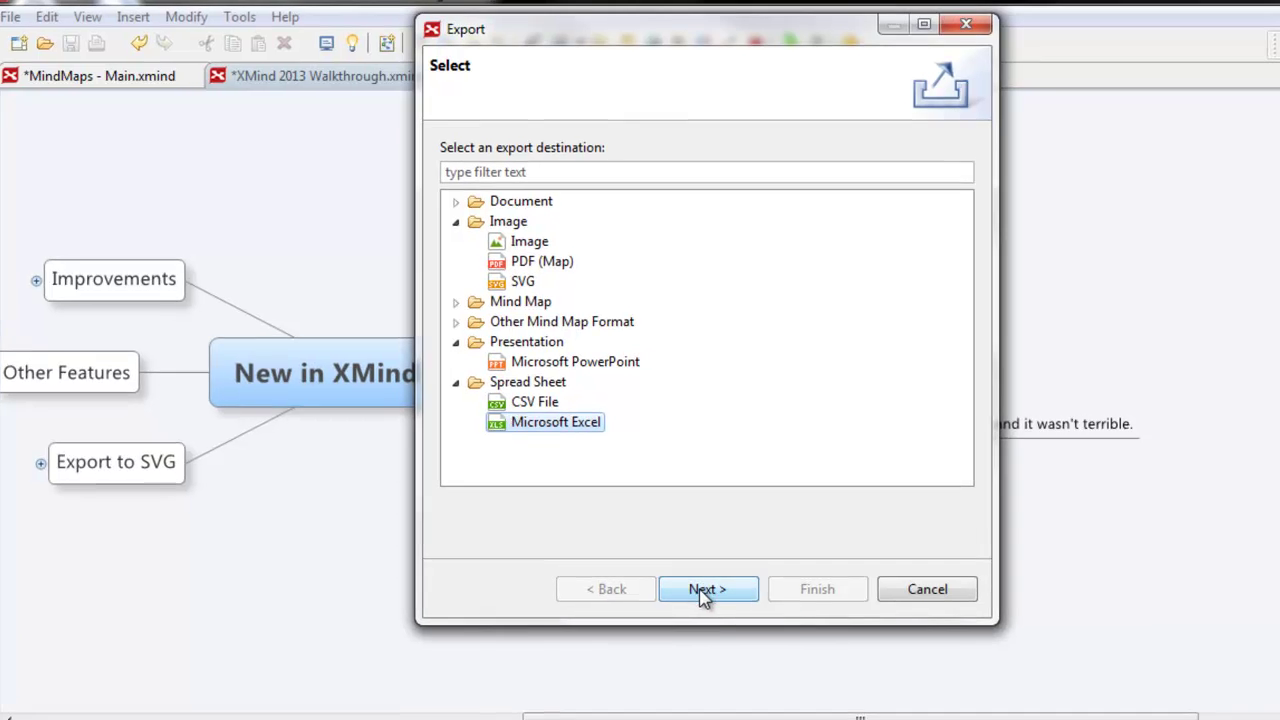
left_click(687, 586)
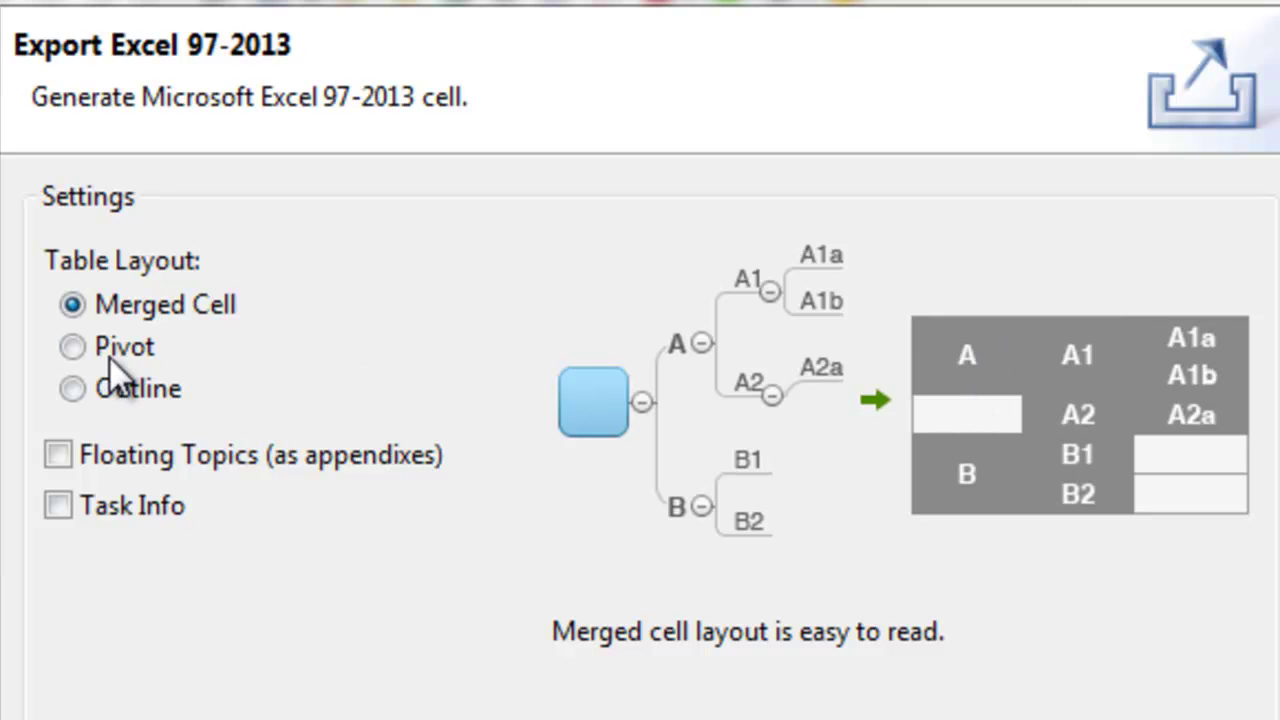
Preview the Pivot and Outline table layouts, then settle on Merged Cell
left_click(72, 346)
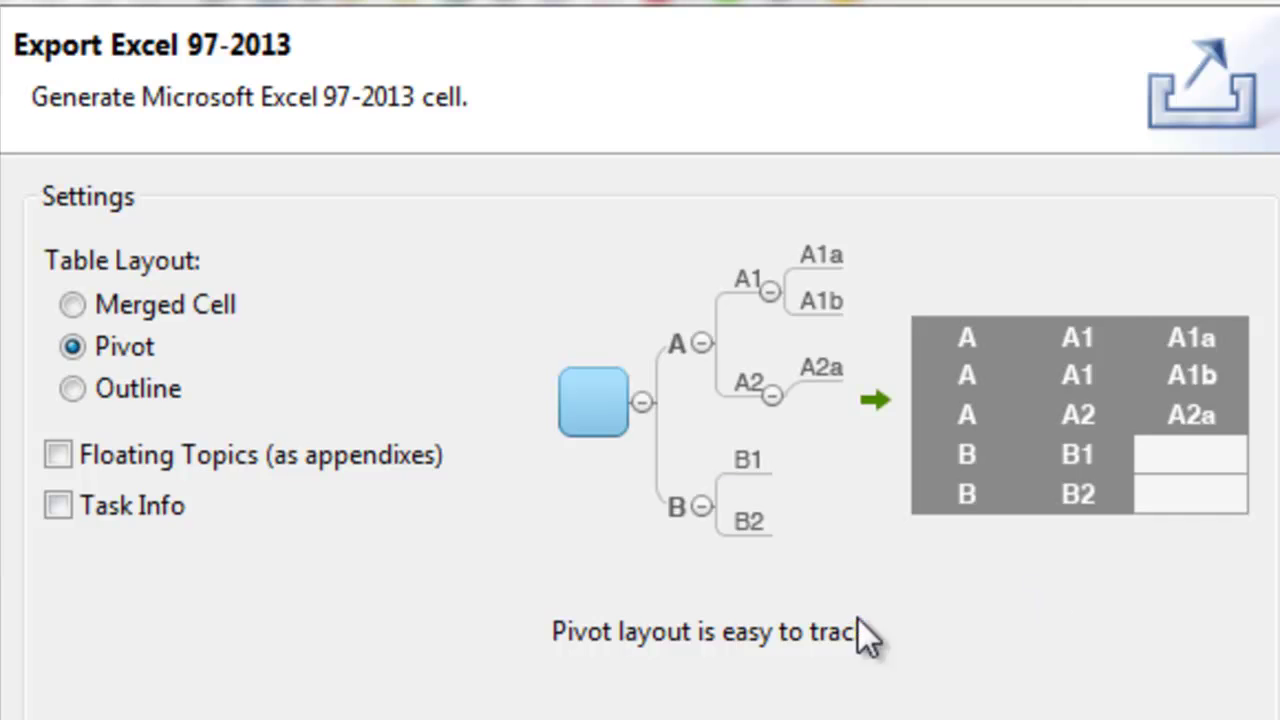
left_click(77, 392)
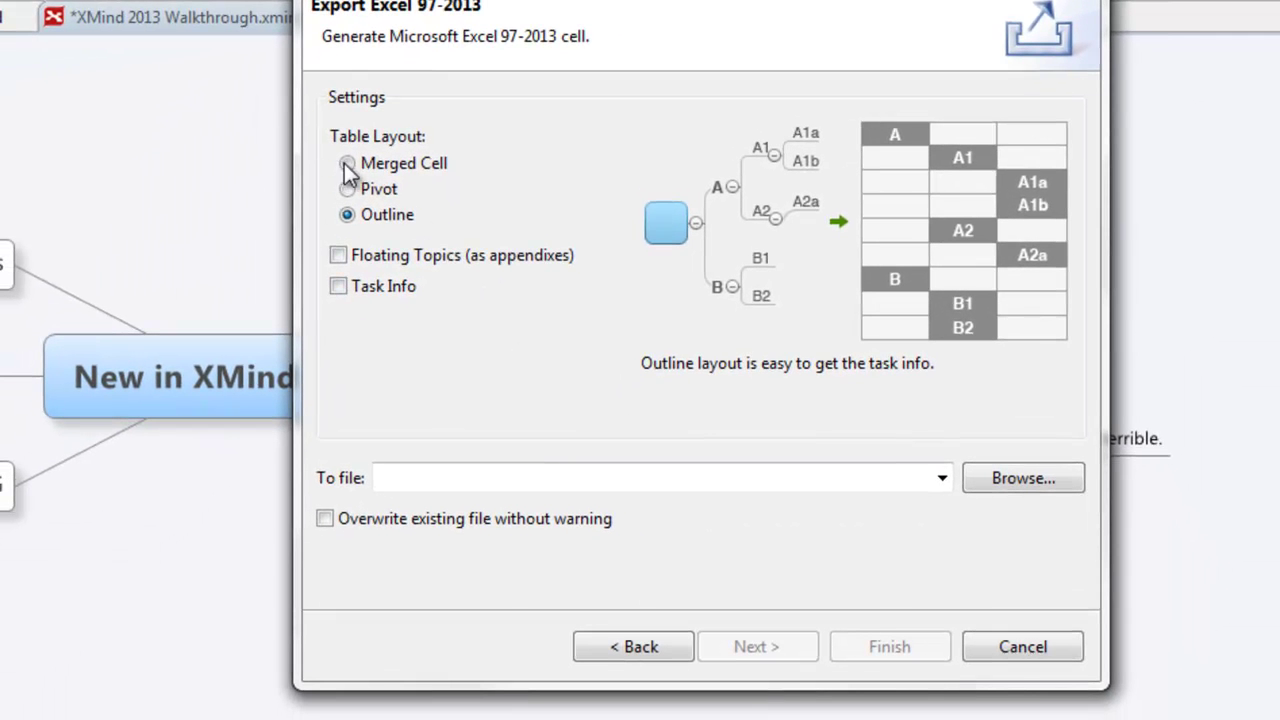
left_click(346, 164)
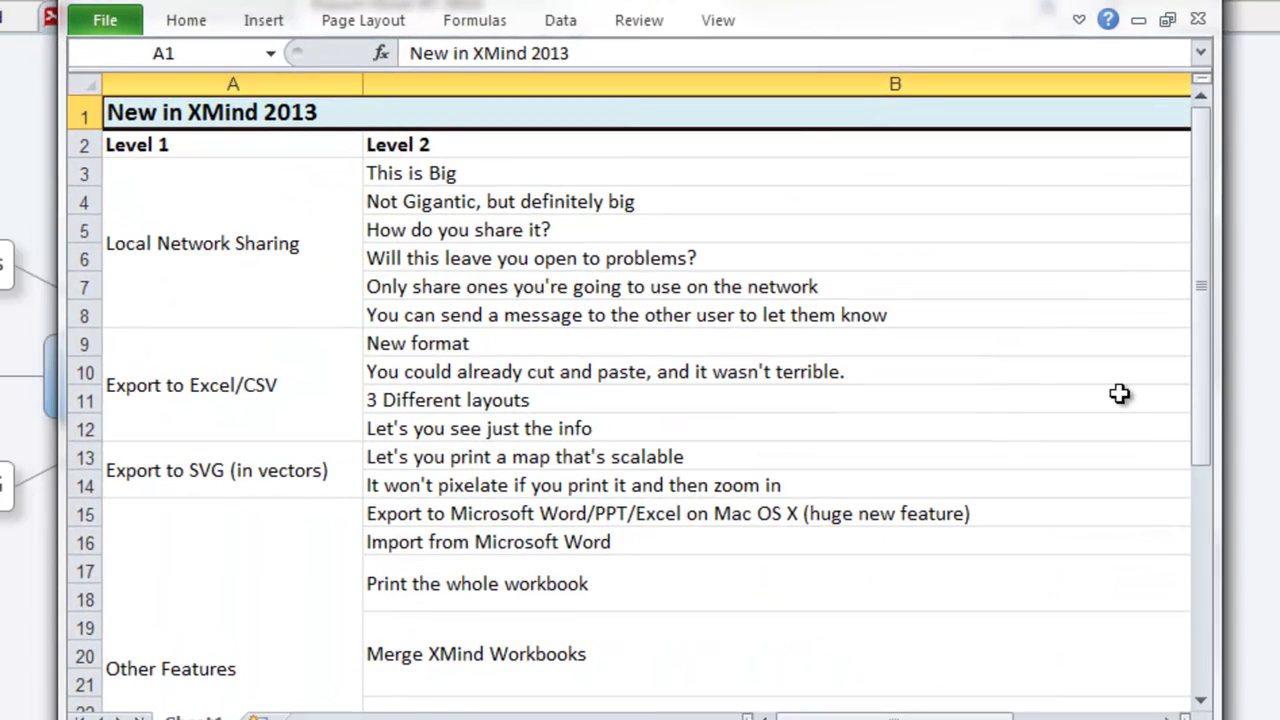
Inspect the merged Local Network Sharing cell and its subtopic rows in the exported workbook
left_click(216, 236)
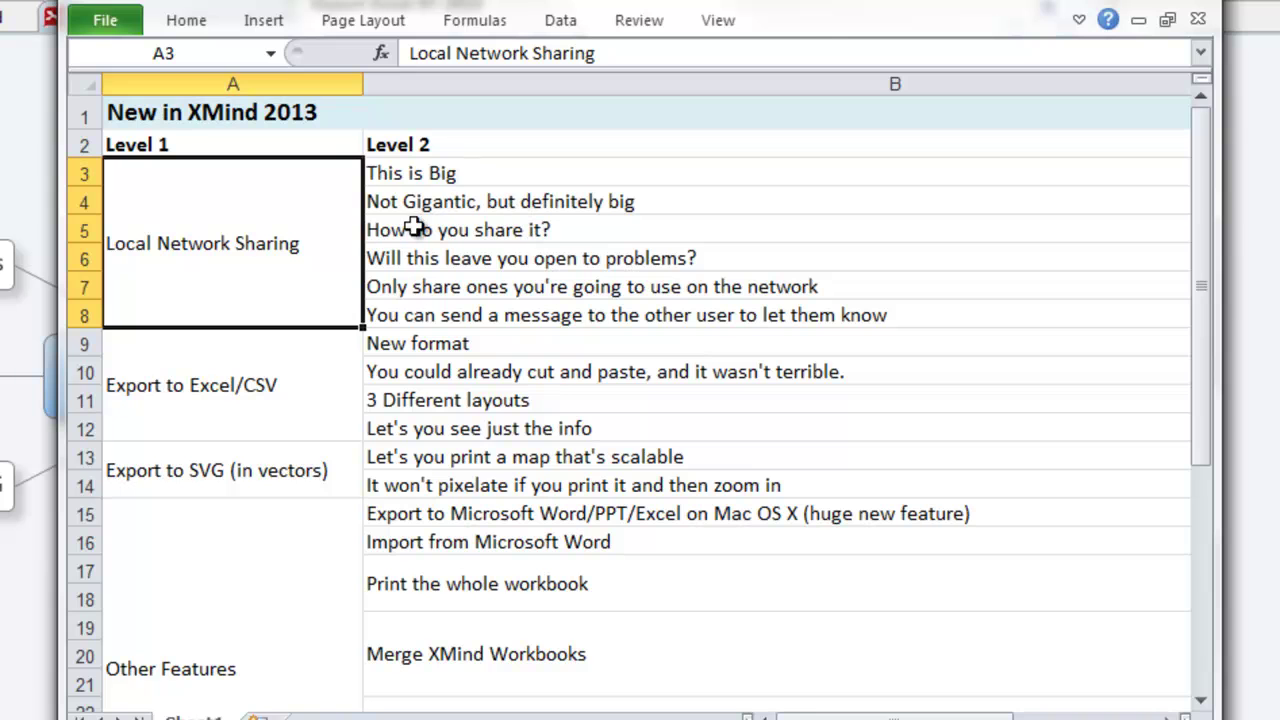
left_click(440, 290)
left_click(481, 313)
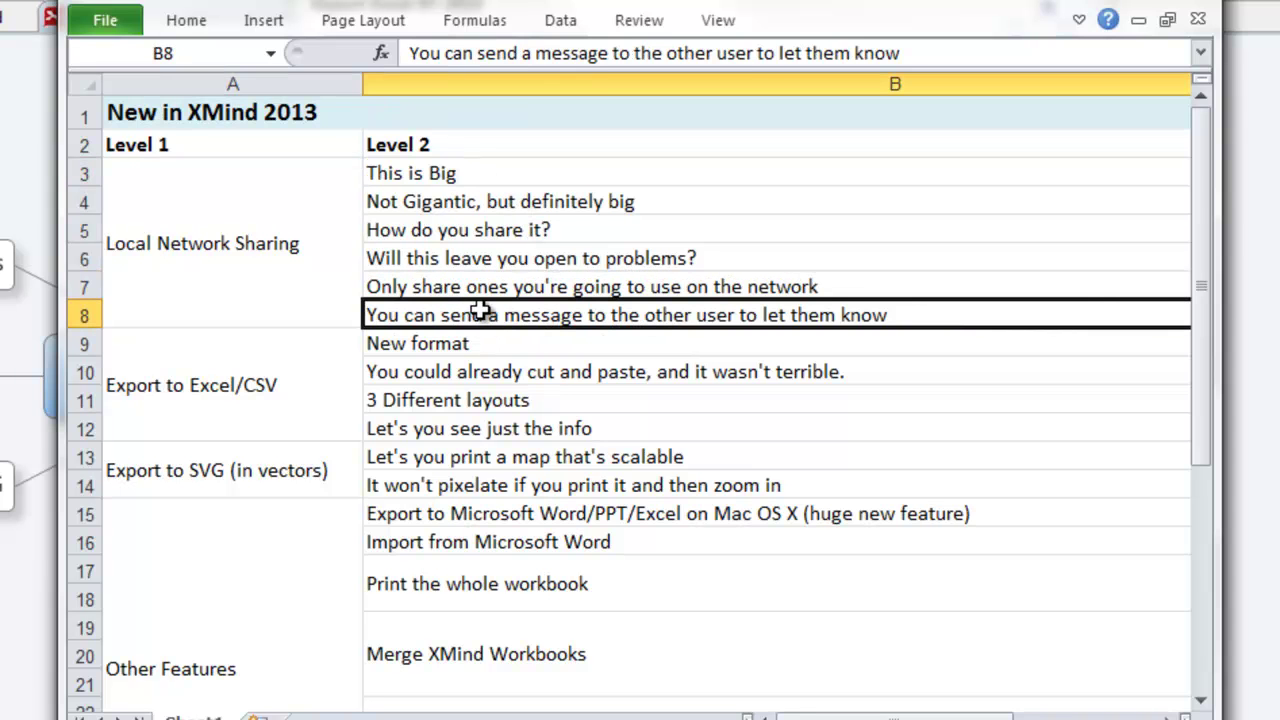
scroll(481, 313, "right", 1)
key("Up")
key("Up")
key("Up")
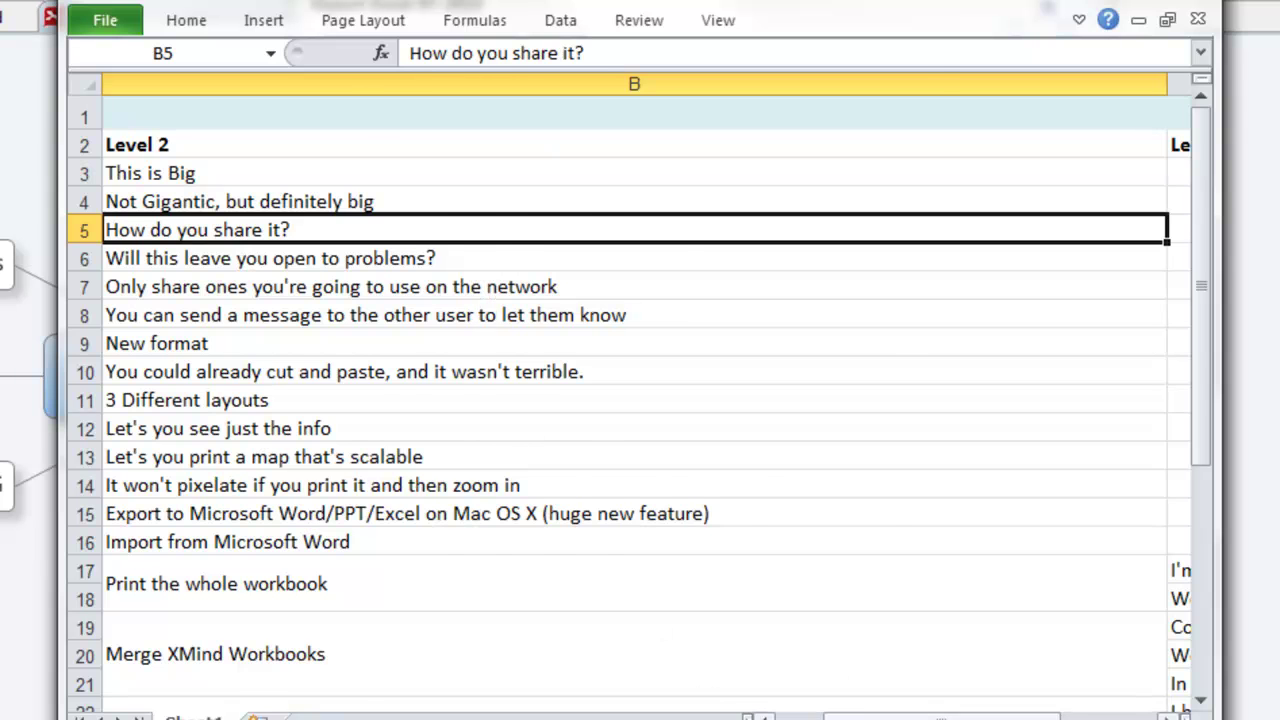
left_click(764, 716)
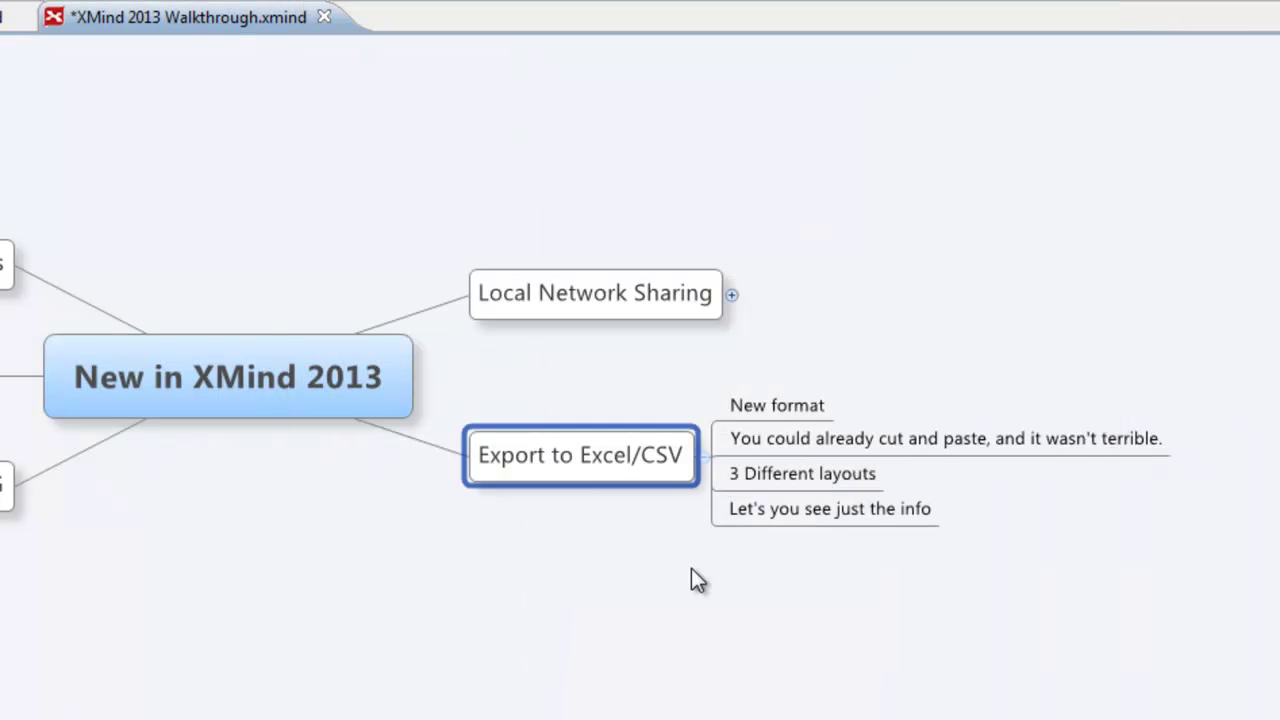
Collapse Export to Excel/CSV and expand Export to SVG to show its four notes
left_click(704, 456)
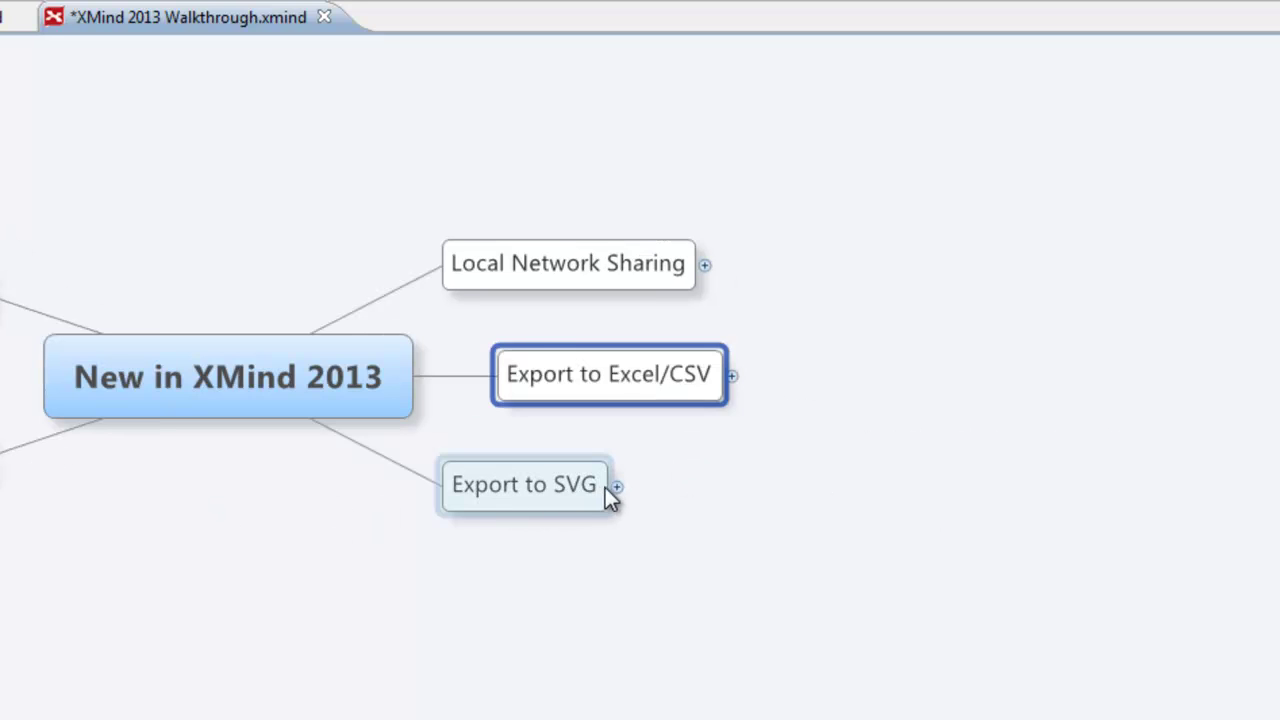
left_click(617, 487)
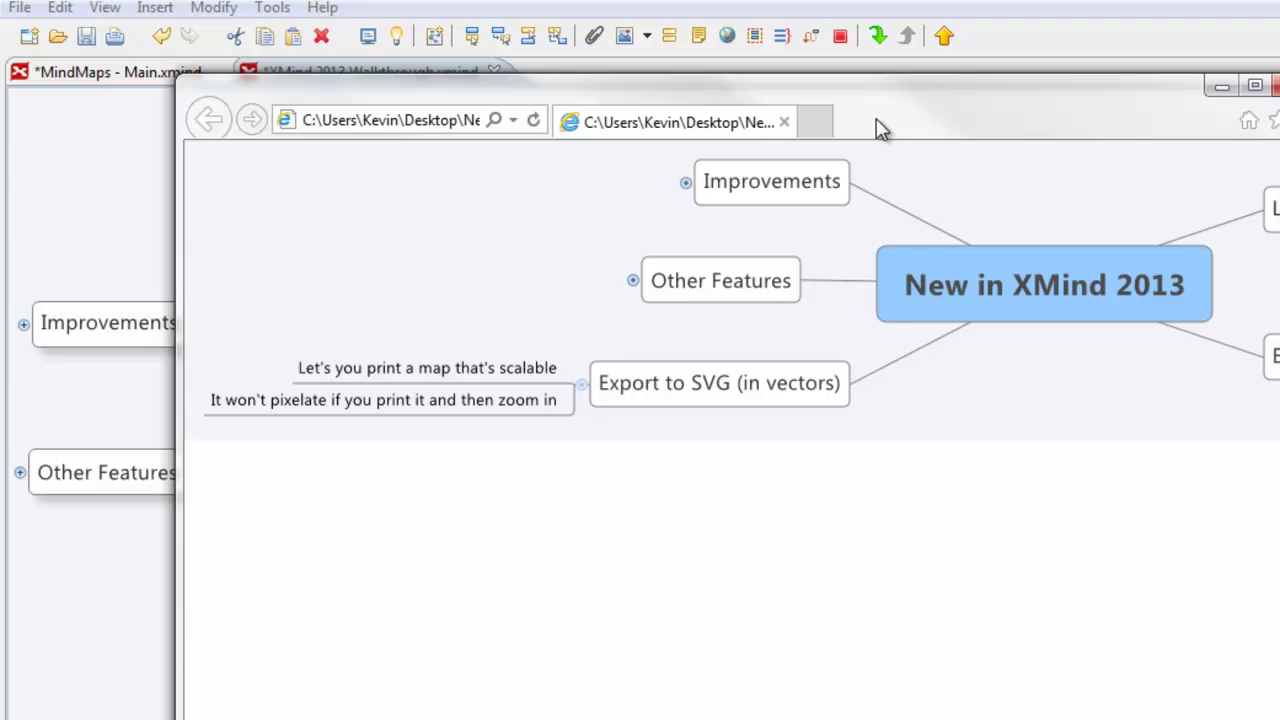
Move the Internet Explorer window into view and zoom through the exported SVG map
left_click_drag(876, 118, 871, 106)
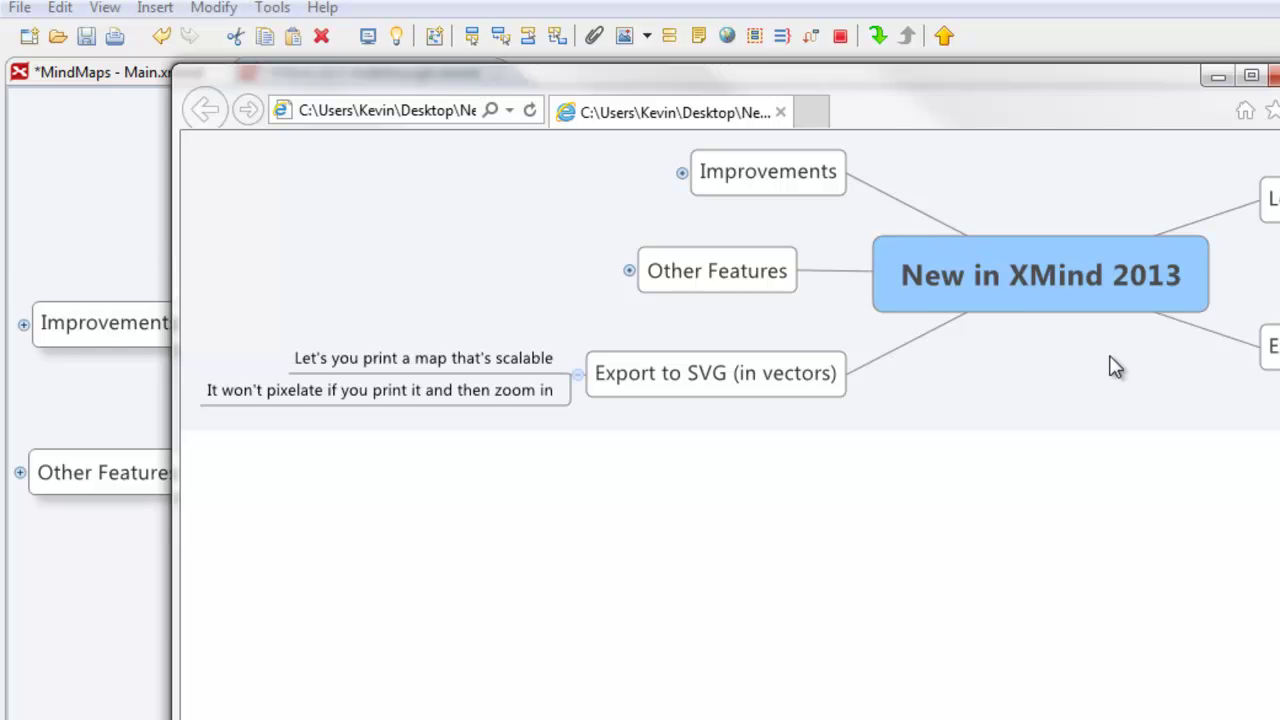
scroll(1115, 367, "up", 5)
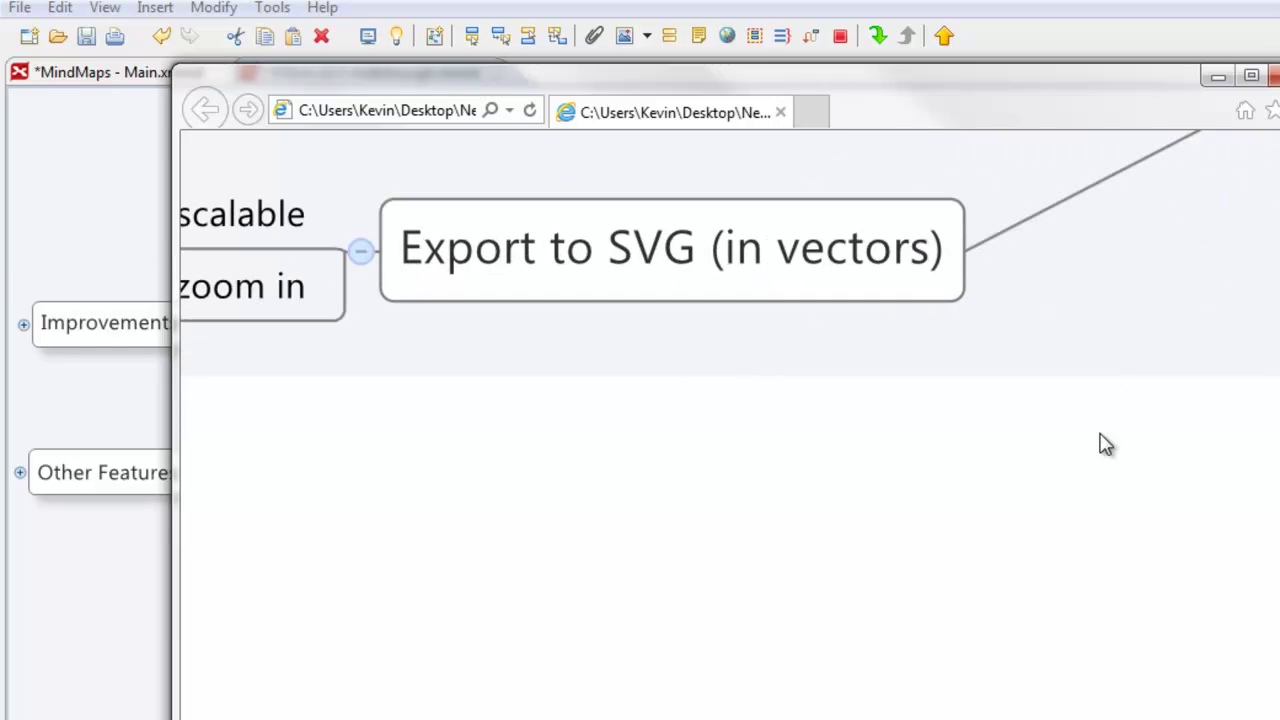
scroll(691, 697, "up", 3)
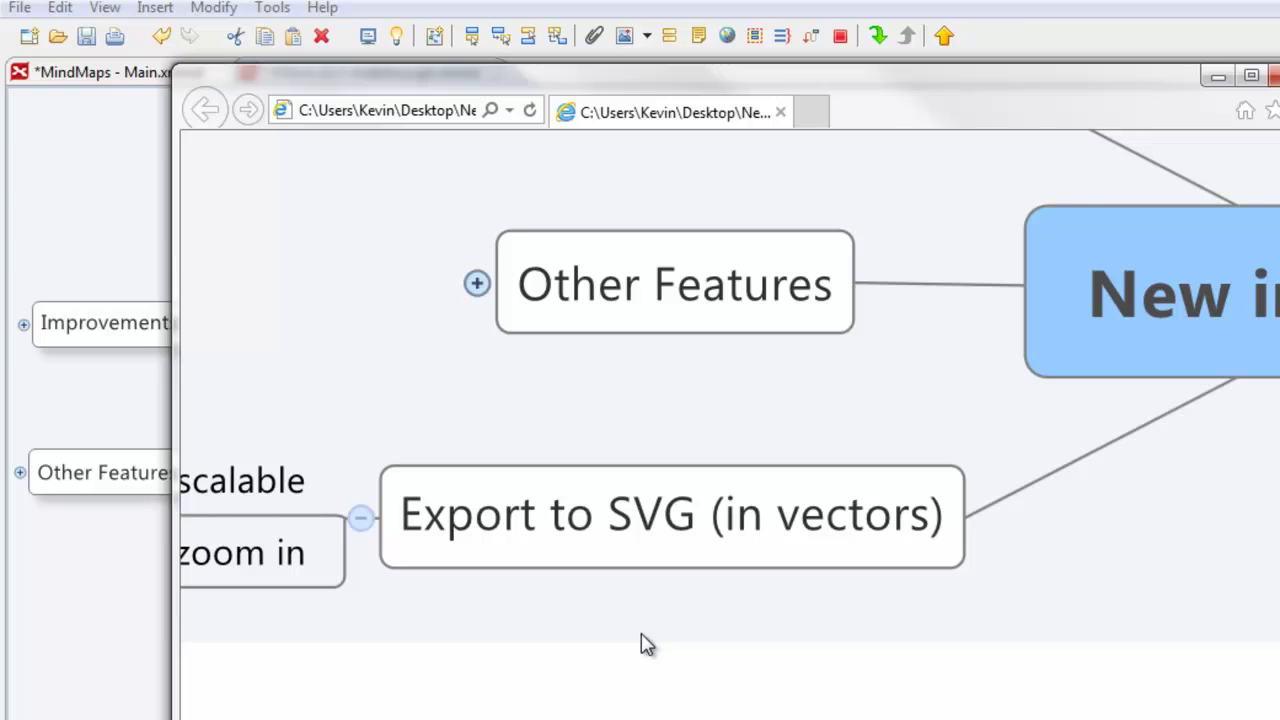
scroll(645, 643, "up", 5)
scroll(645, 643, "up", 3)
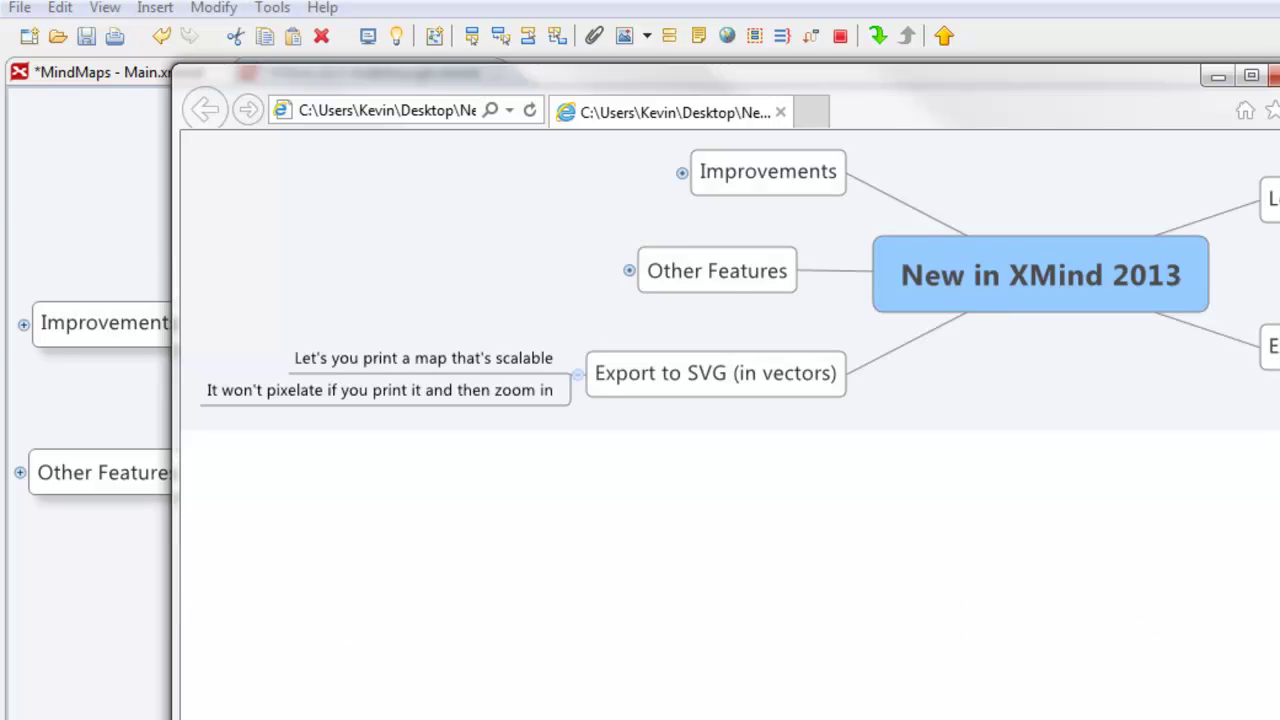
Close Internet Explorer, collapse Export to SVG, and expand the Other Features branch
left_click(1218, 76)
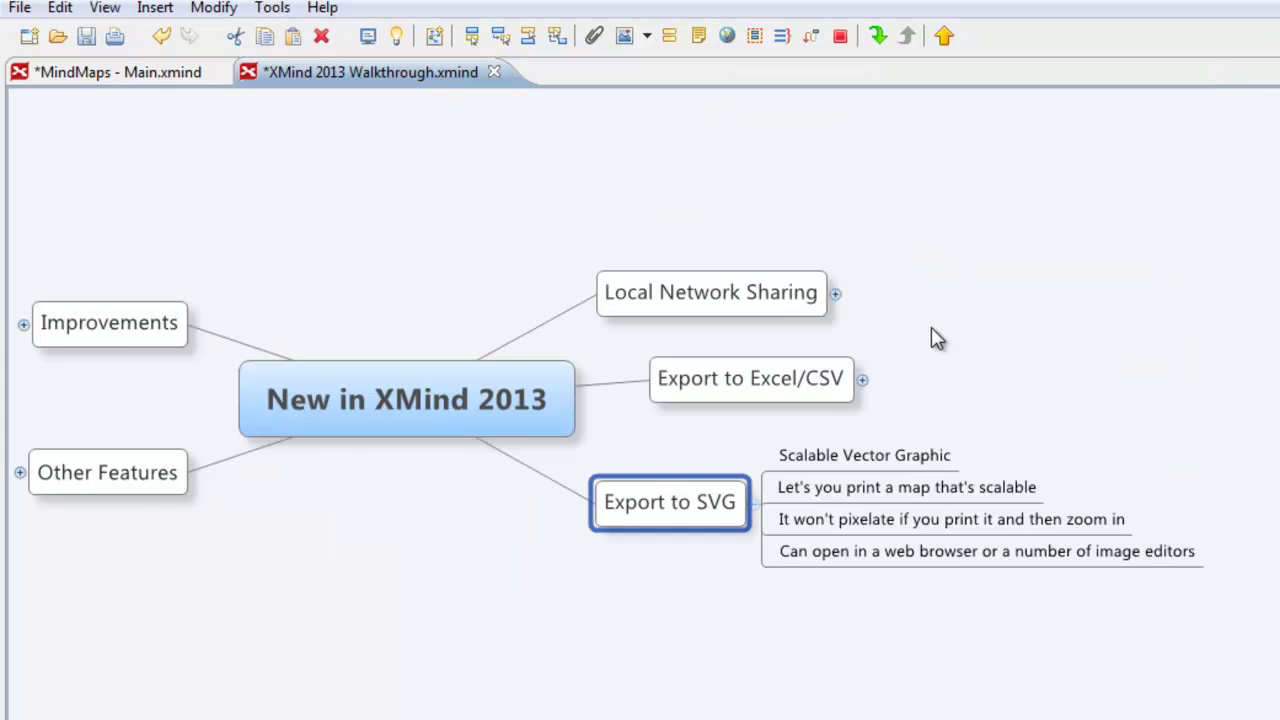
key("minus")
left_click(271, 463)
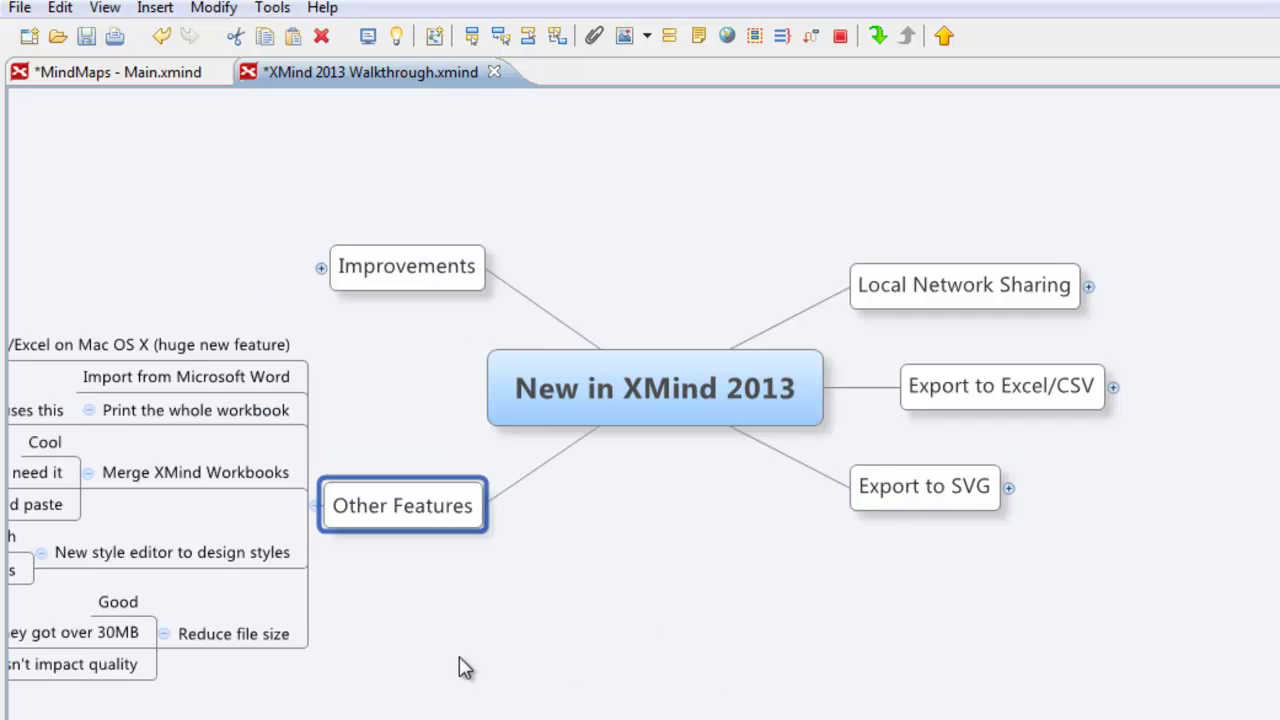
Select the Import from Microsoft Word, Print the whole workbook and Merge XMind Workbooks subtopics
left_click(727, 337)
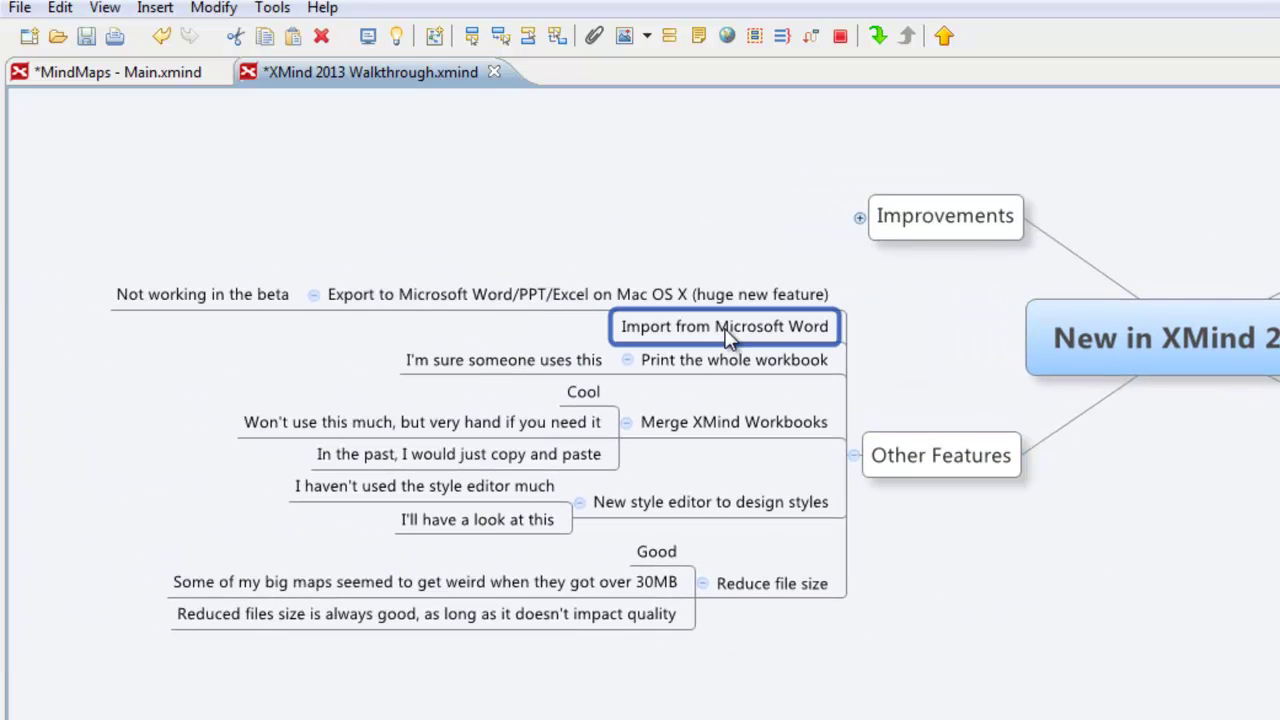
left_click(729, 365)
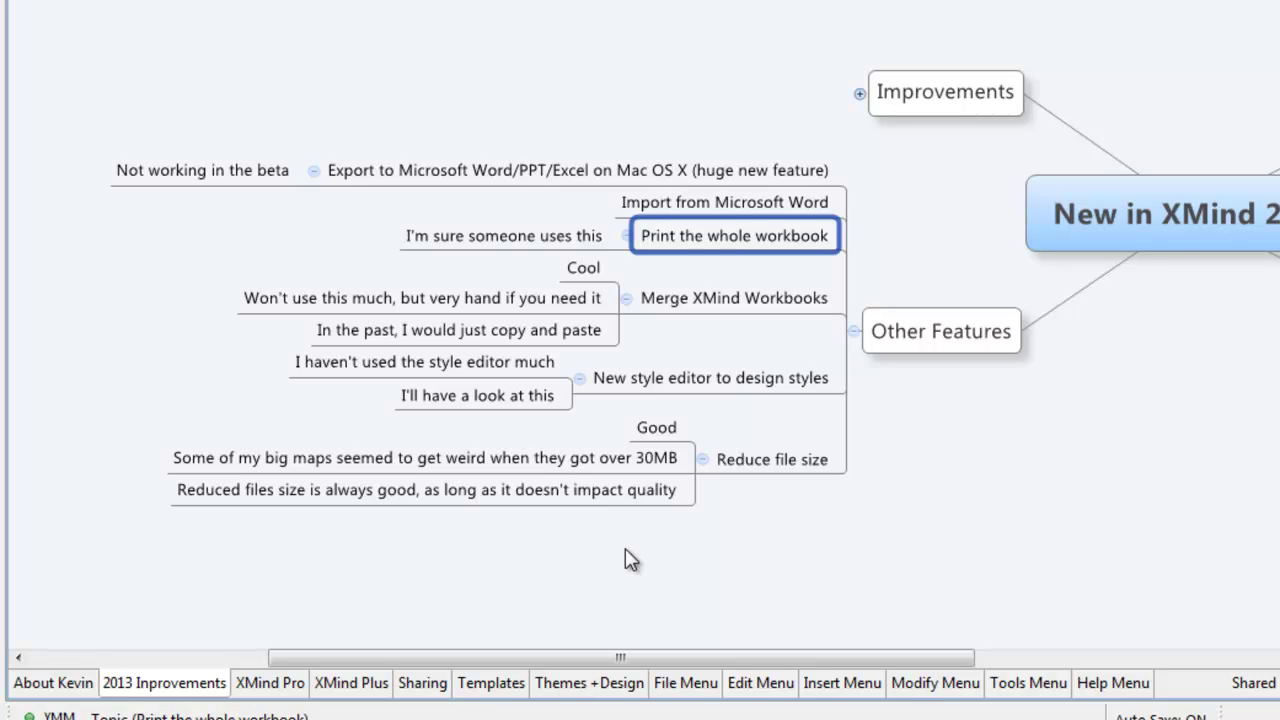
left_click(768, 308)
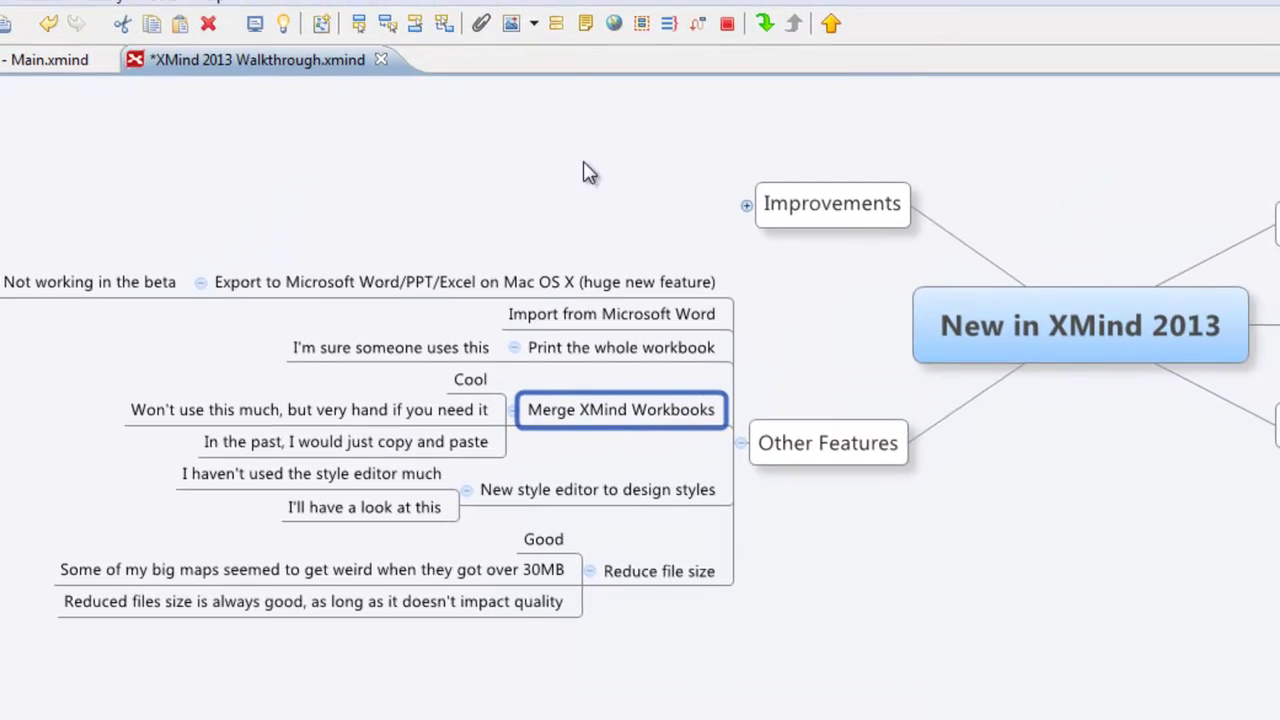
left_click(1057, 318)
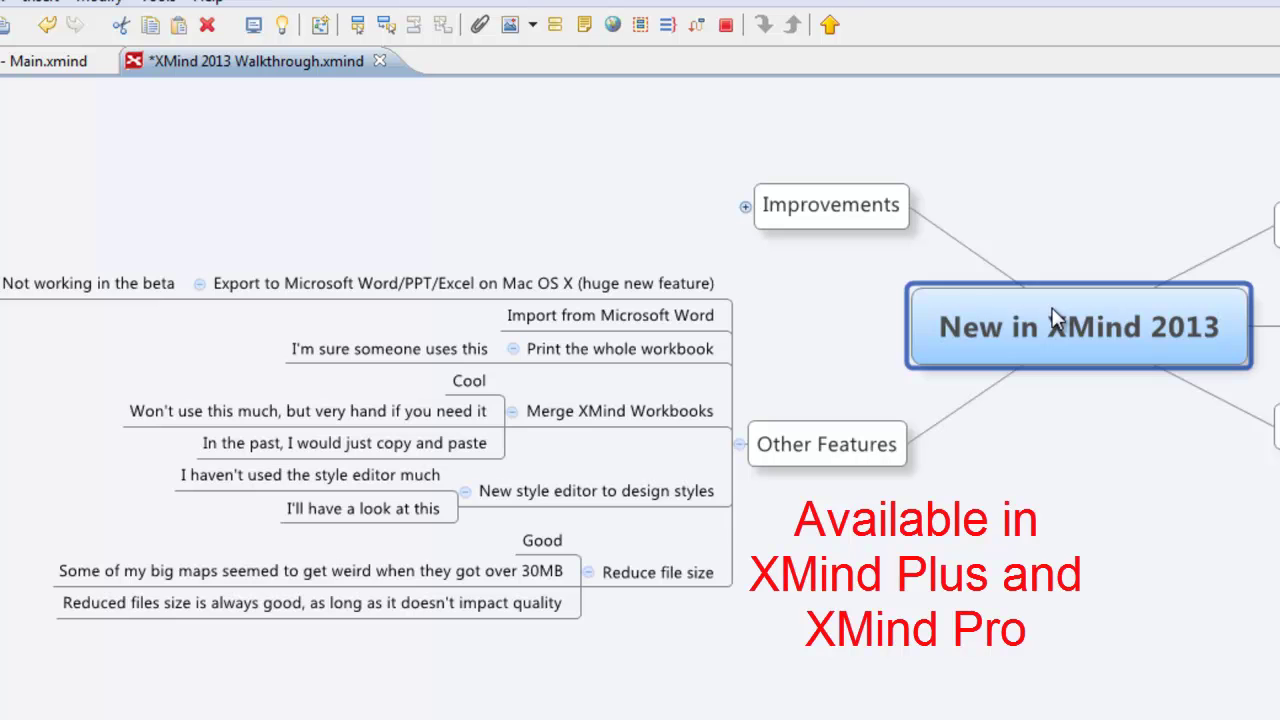
left_click(405, 452)
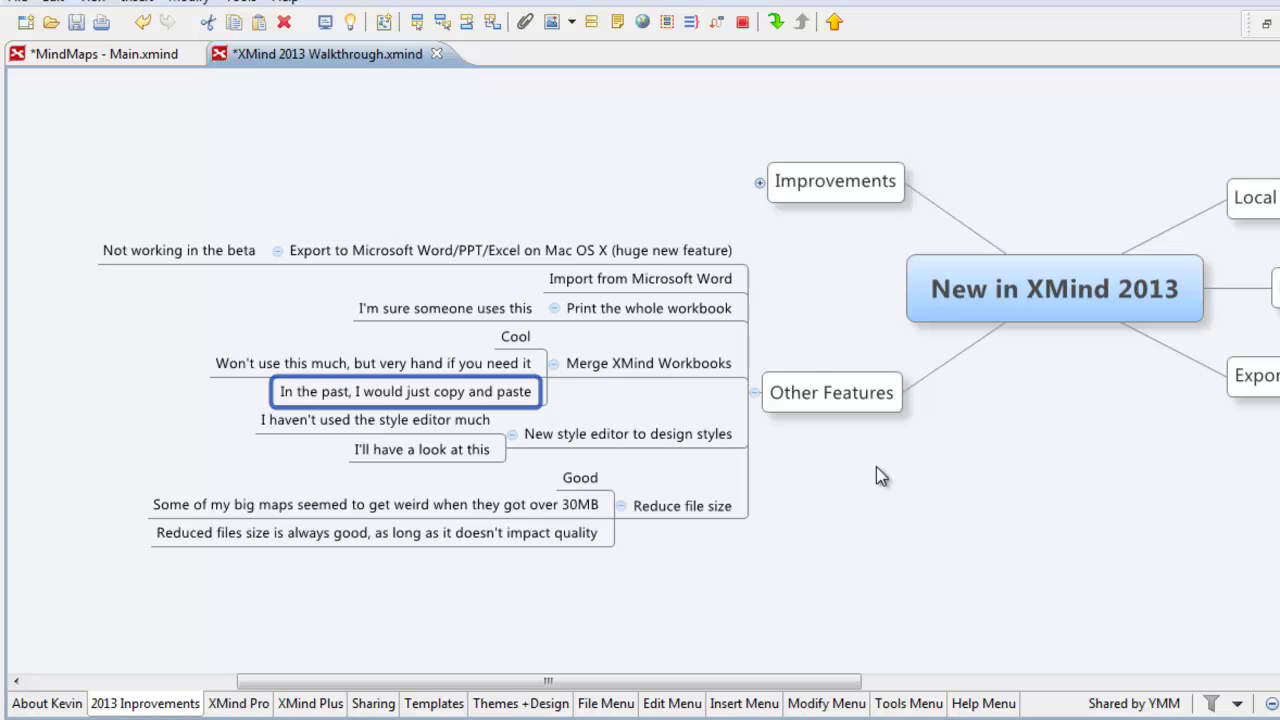
left_click(680, 440)
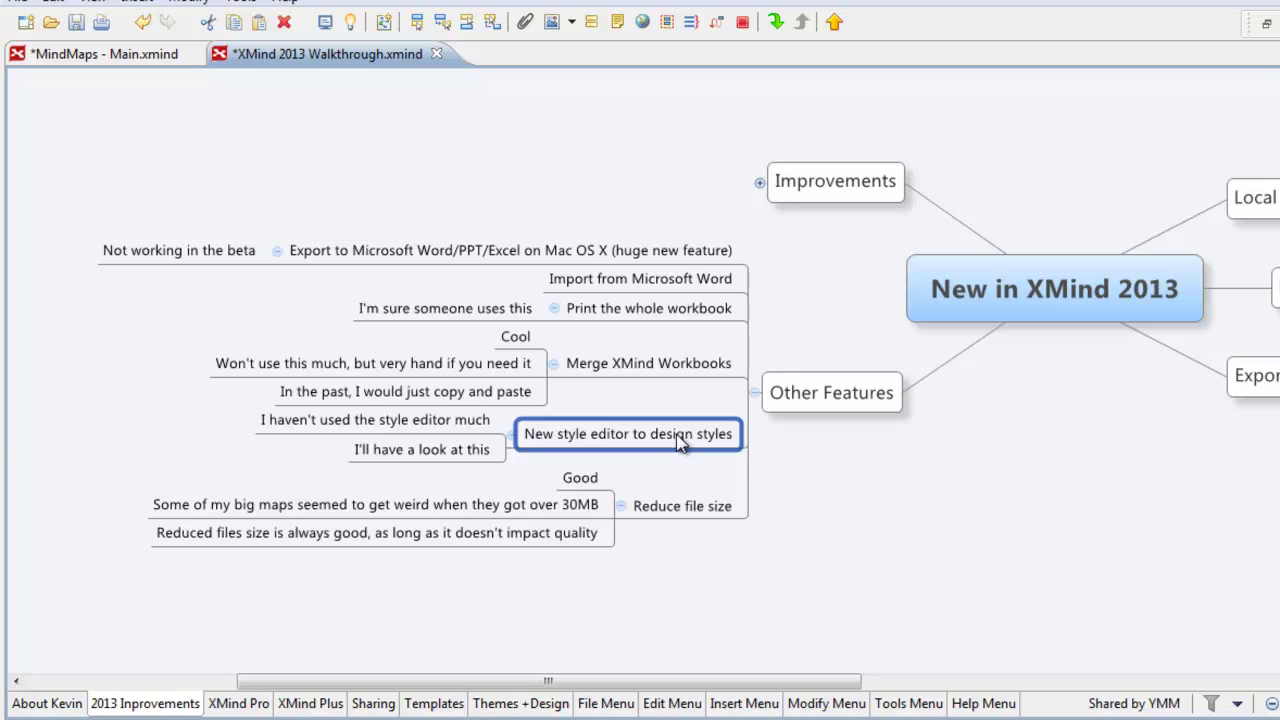
Collapse Other Features, expand Improvements, and select its sheet-switching shortcut subtopic
left_click(754, 392)
left_click(718, 338)
scroll(780, 312, "down", 5)
left_click_drag(554, 429, 734, 520)
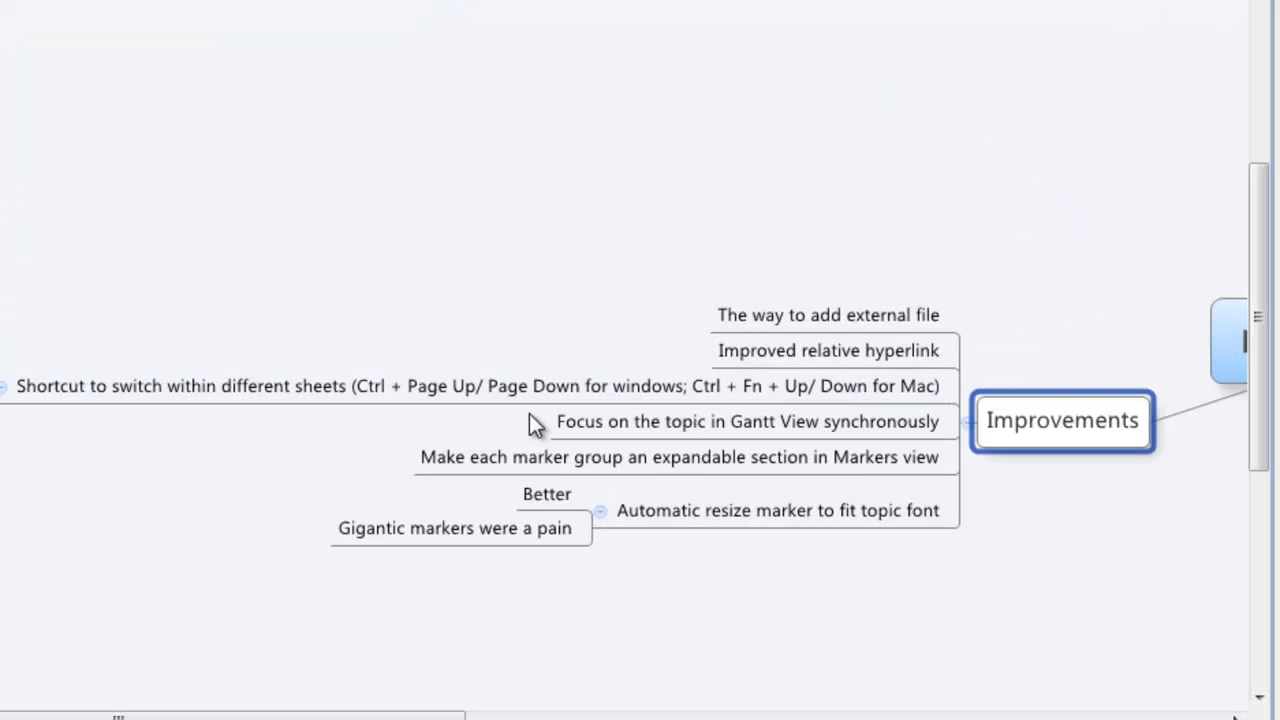
left_click(405, 381)
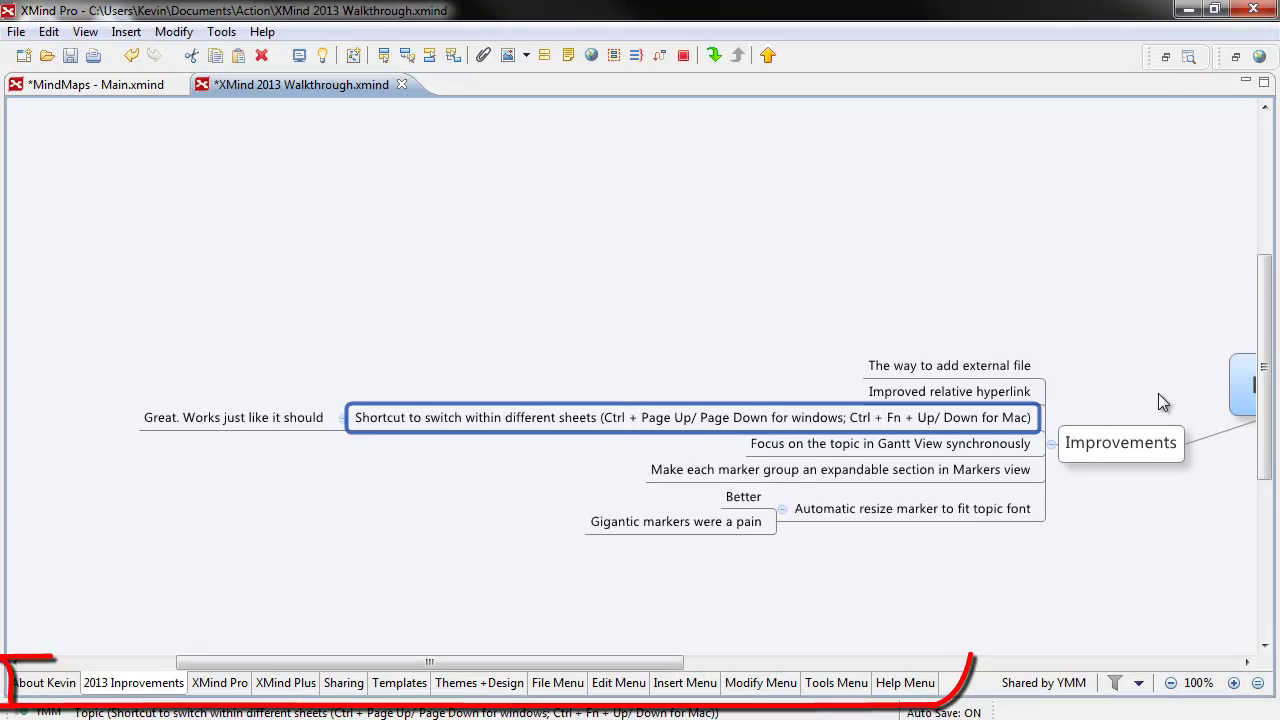
Cycle through the workbook's sheets with Ctrl+Page Down/Up, heading back to 2013 Improvements
key("ctrl+Page_Down")
key("ctrl+Page_Down")
key("ctrl+Page_Down")
key("ctrl+Page_Down")
key("ctrl+Page_Down")
key("ctrl+Page_Up")
key("ctrl+Page_Up")
key("ctrl+Page_Up")
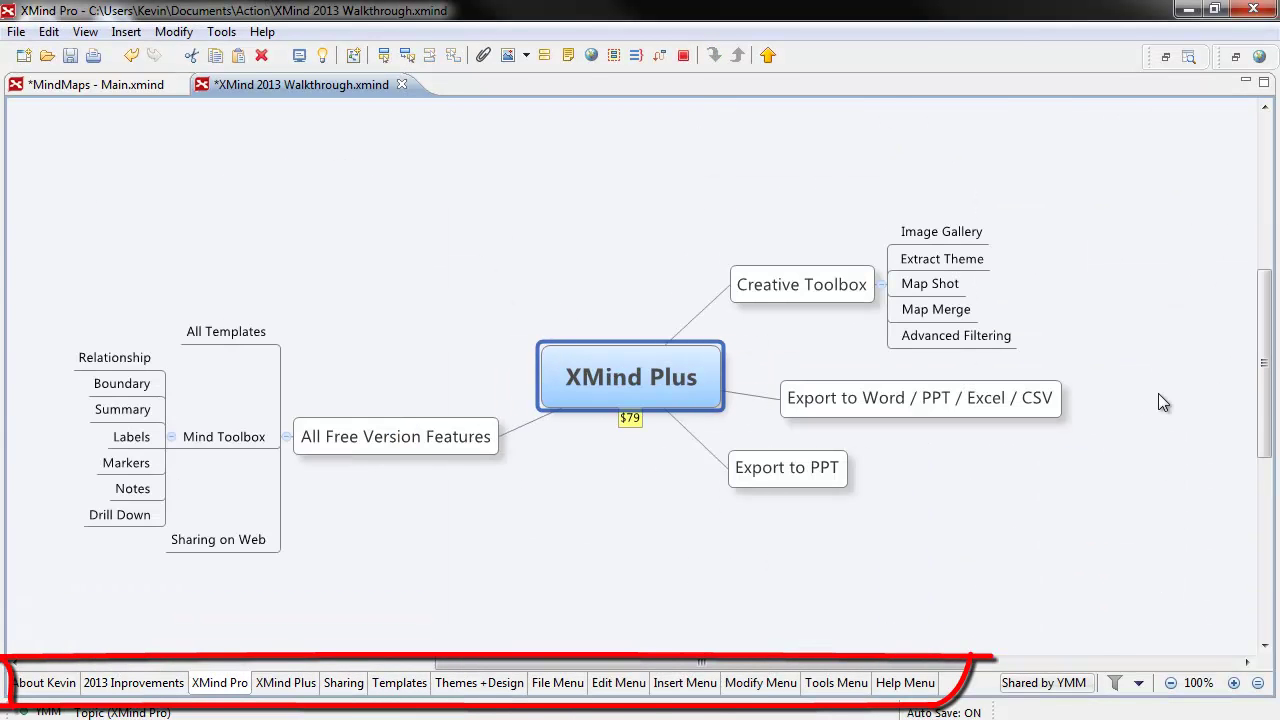
key("ctrl+Page_Up")
key("ctrl+Page_Up")
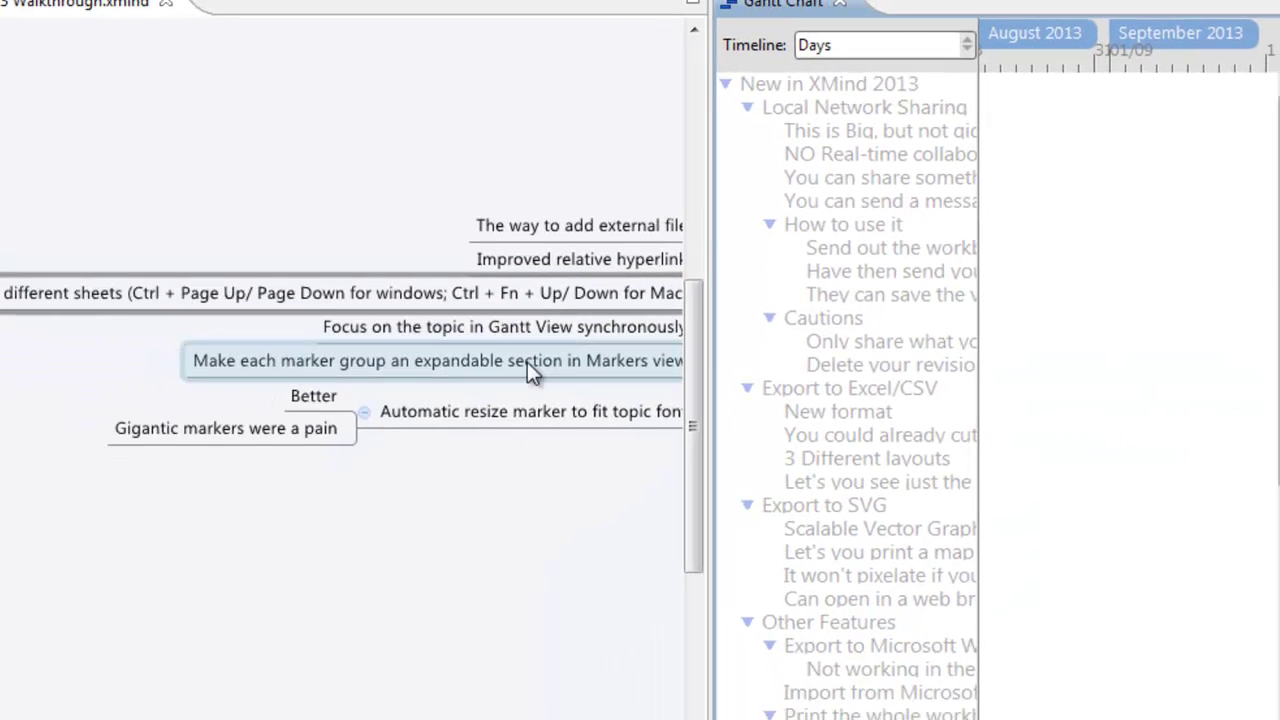
Expand Local Network Sharing and drag a Gantt bar for 'This is Big, but not gigantic' from Aug 24 to Sep 1
left_click_drag(200, 680, 607, 705)
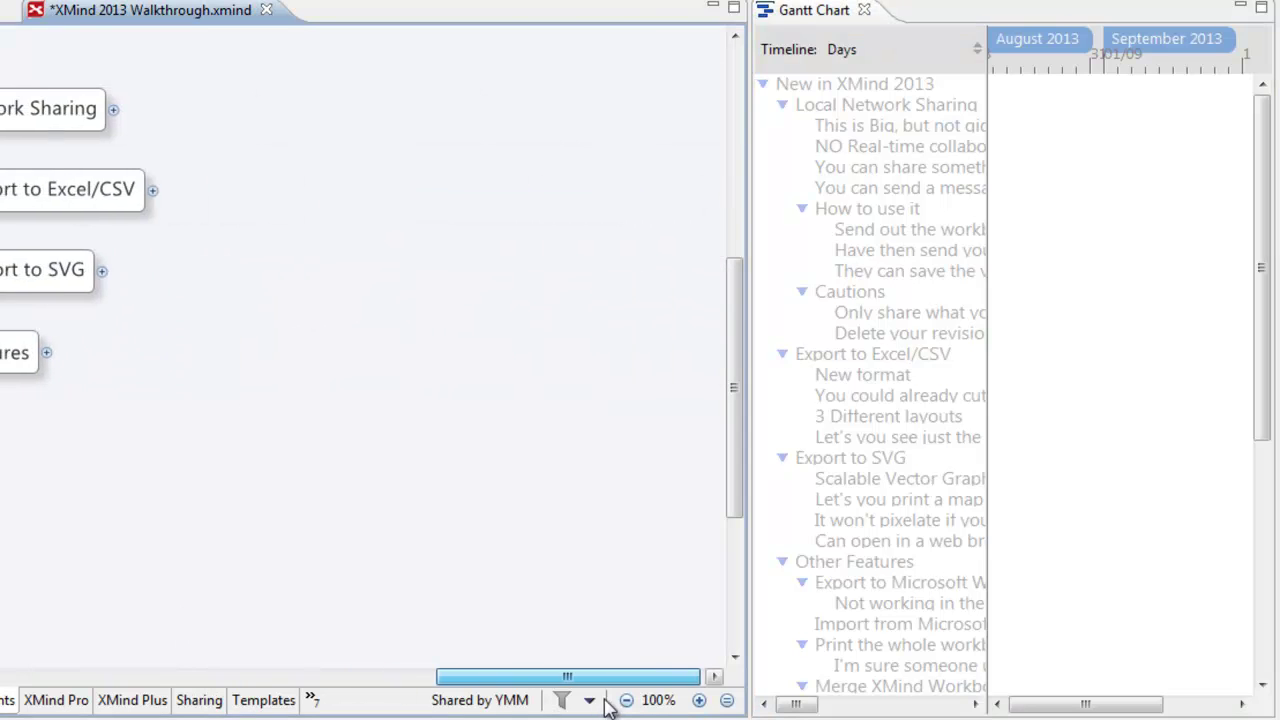
left_click(111, 111)
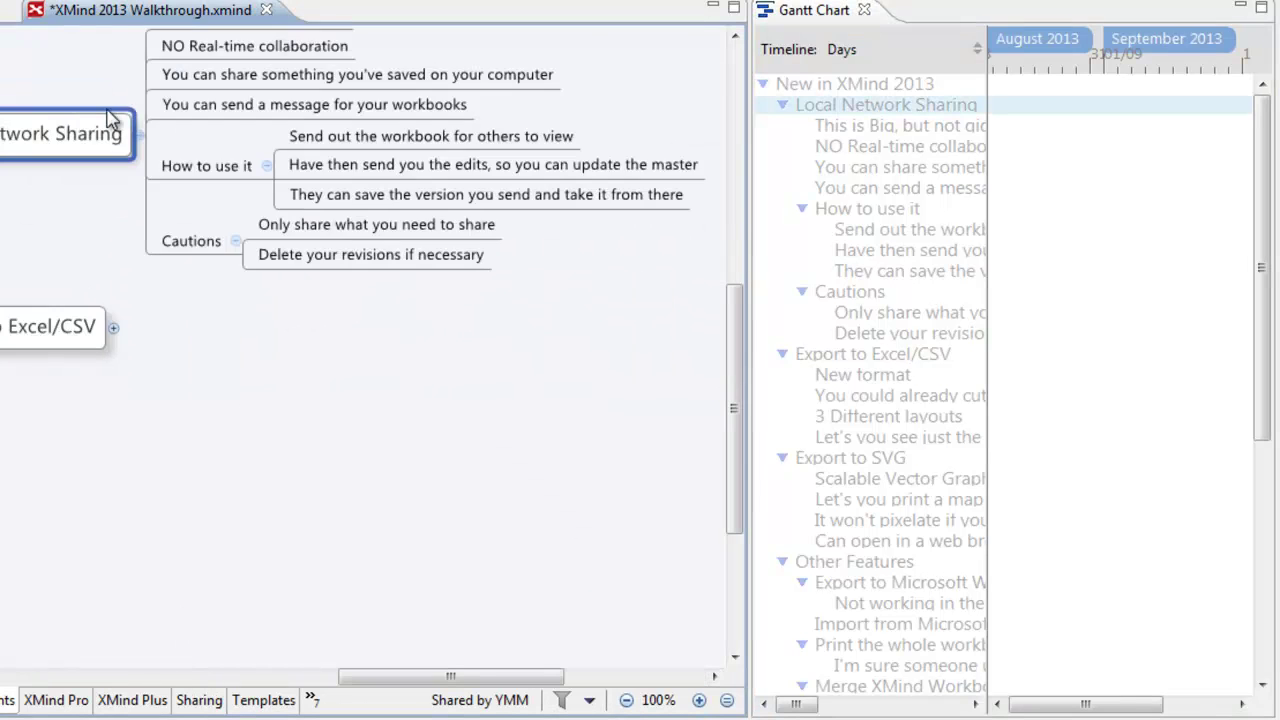
scroll(230, 245, "up", 5)
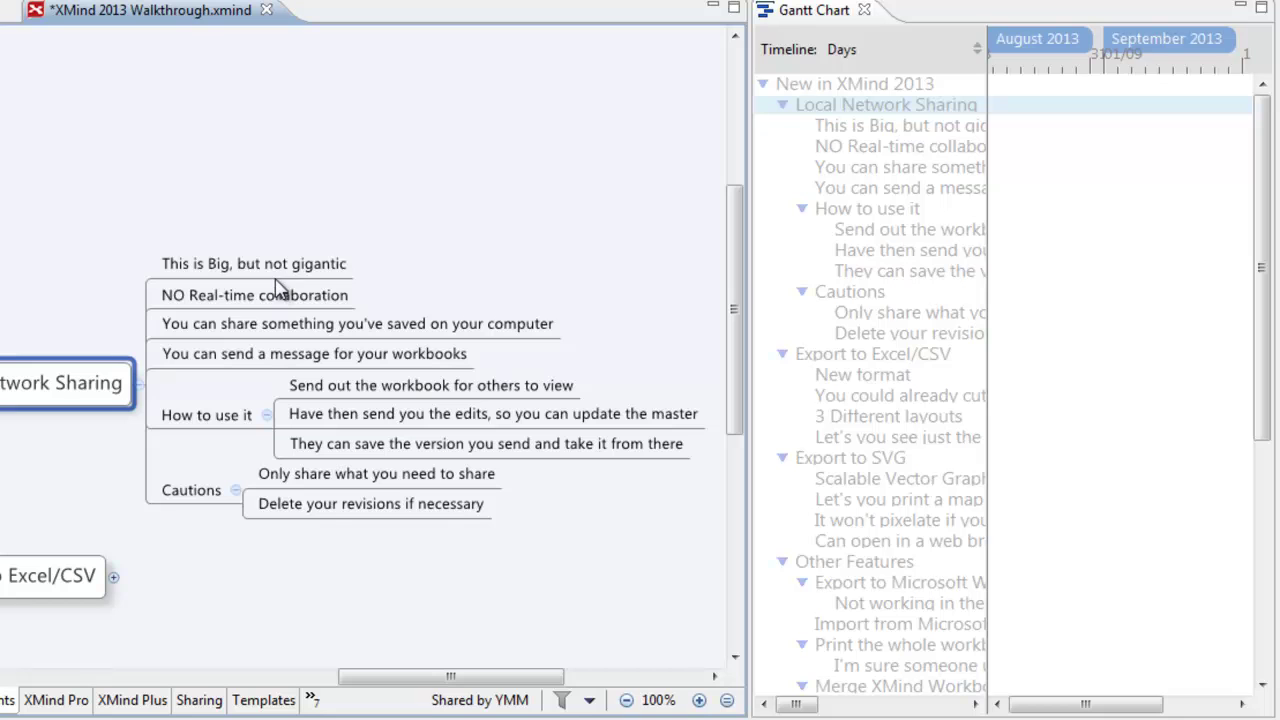
left_click(276, 278)
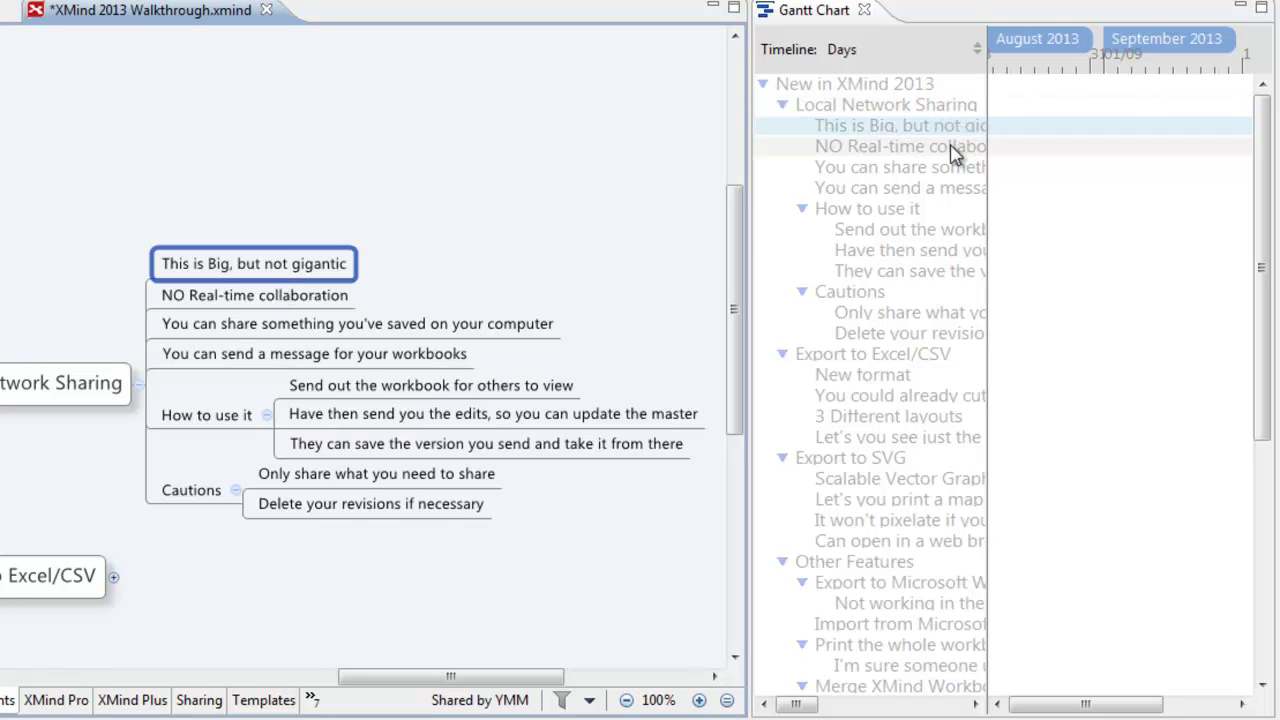
left_click(898, 233)
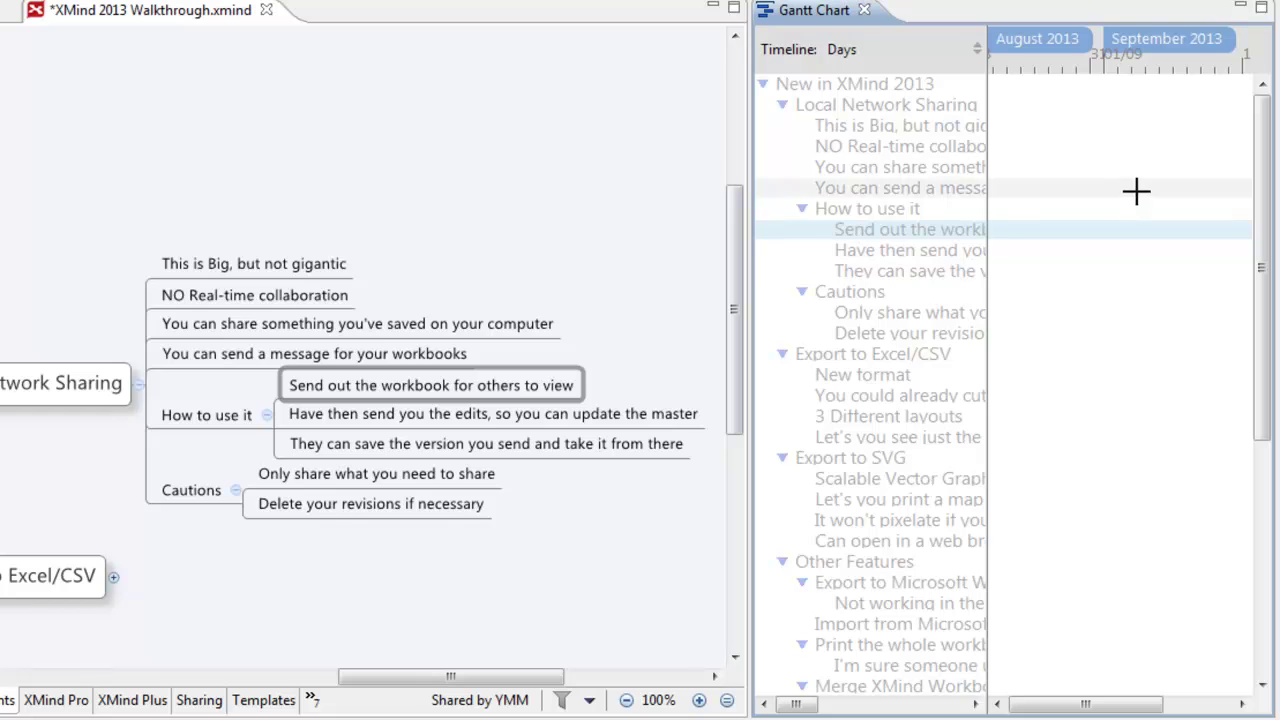
left_click(264, 266)
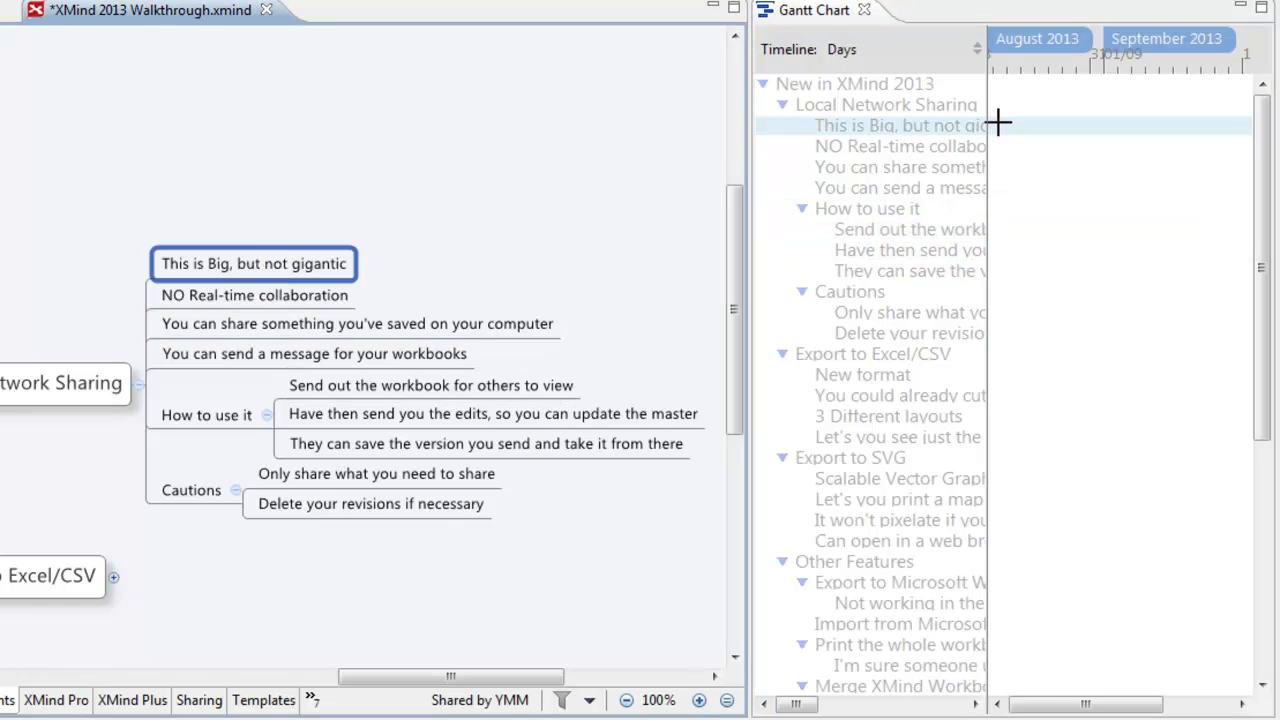
left_click_drag(1000, 123, 1123, 141)
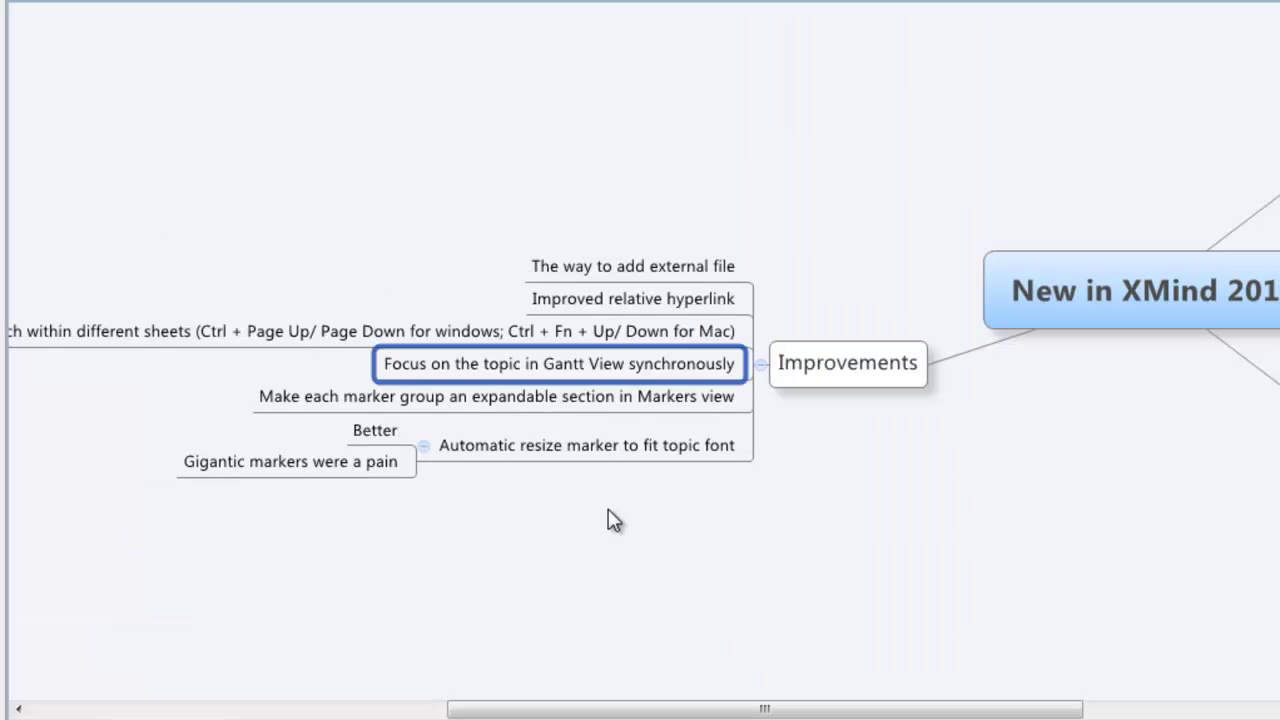
left_click(591, 411)
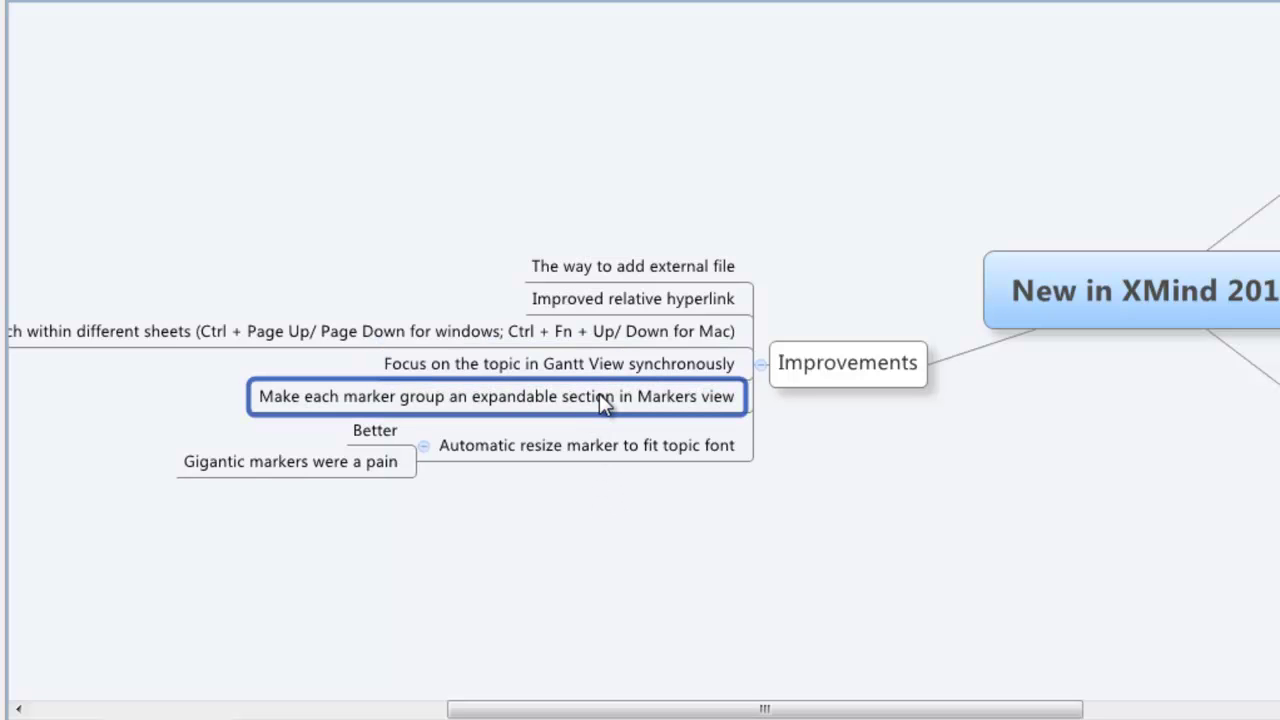
left_click(595, 446)
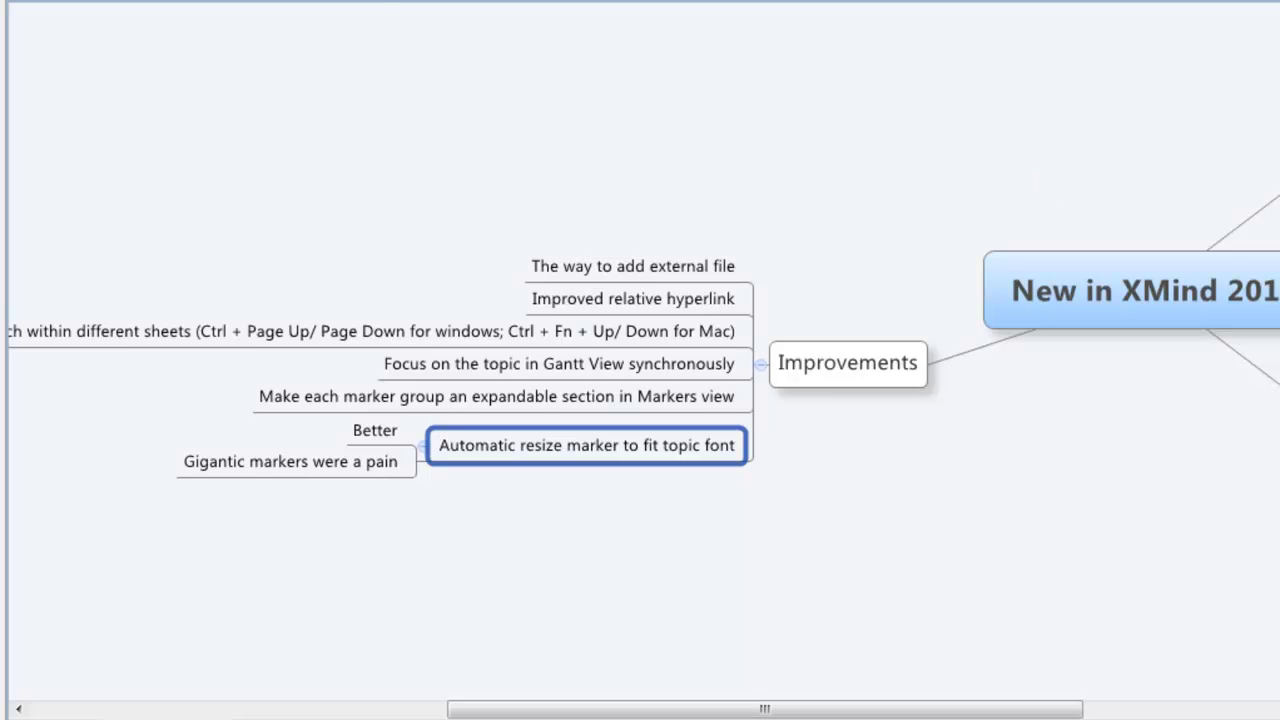
key("alt+v")
Open the Markers view and drop the green Faces smiley onto 'Gigantic markers were a pain'
left_click(133, 368)
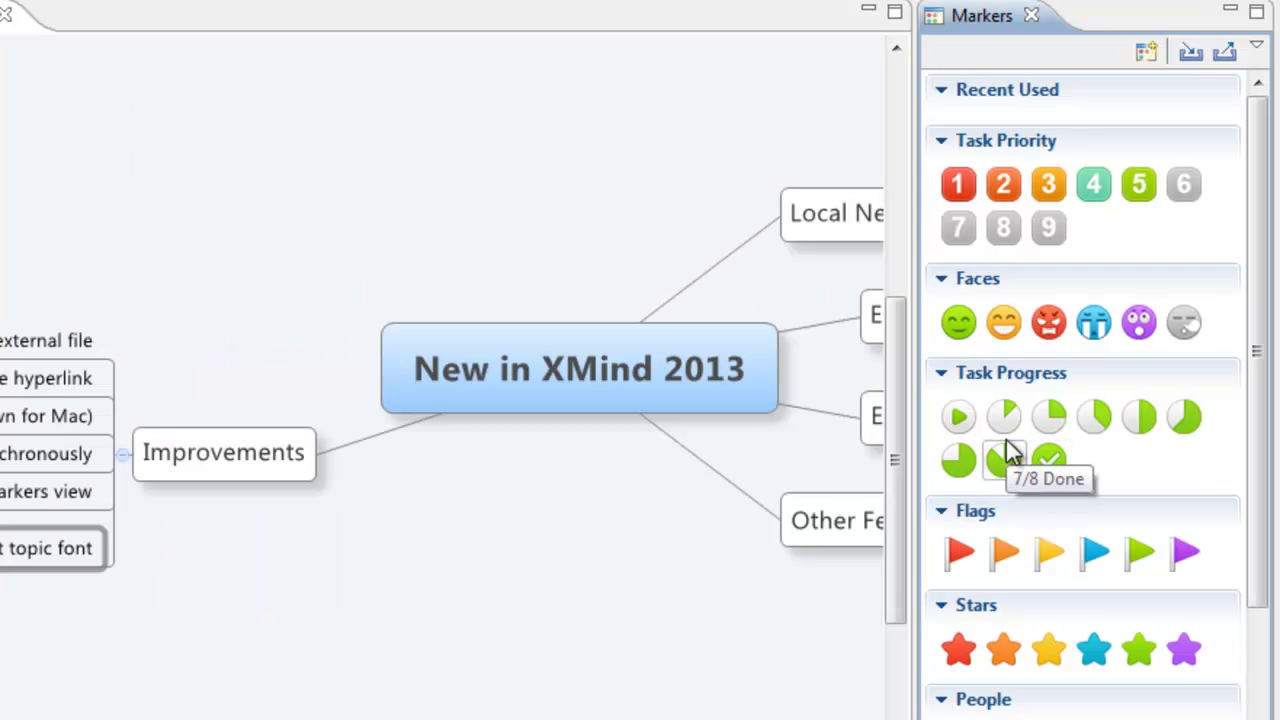
left_click_drag(959, 324, 60, 355)
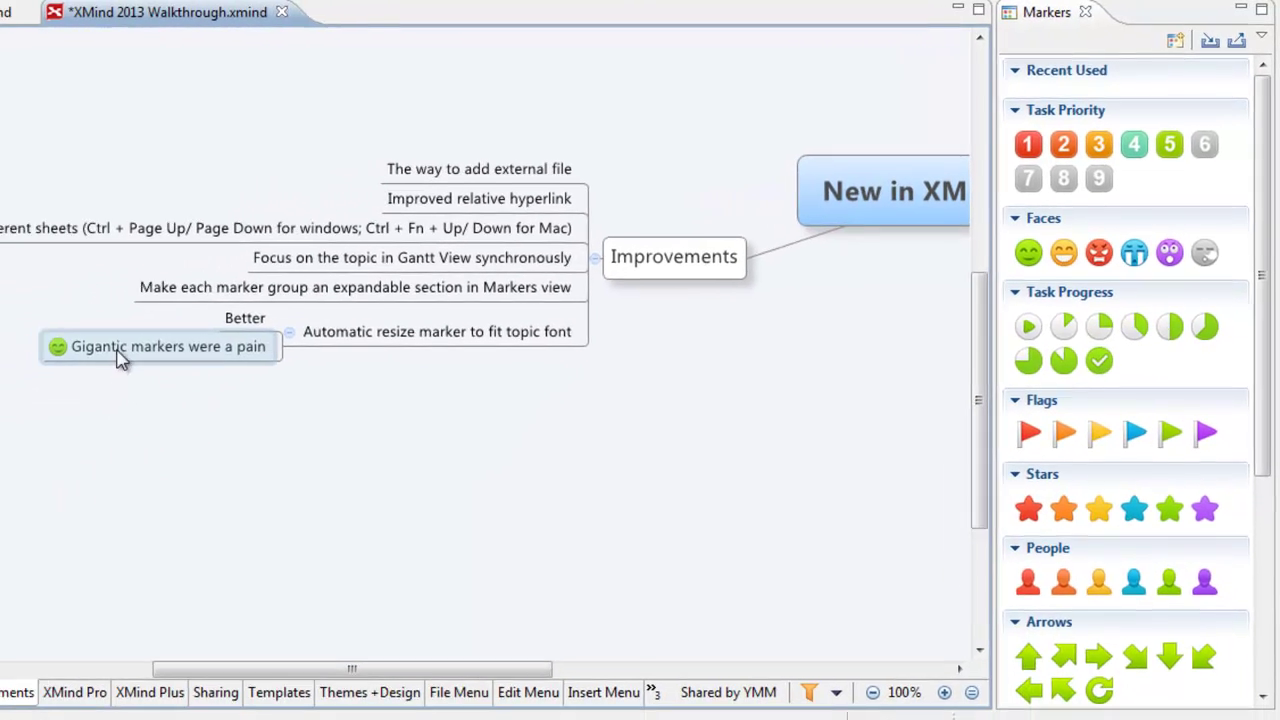
left_click(66, 348)
left_click(217, 350)
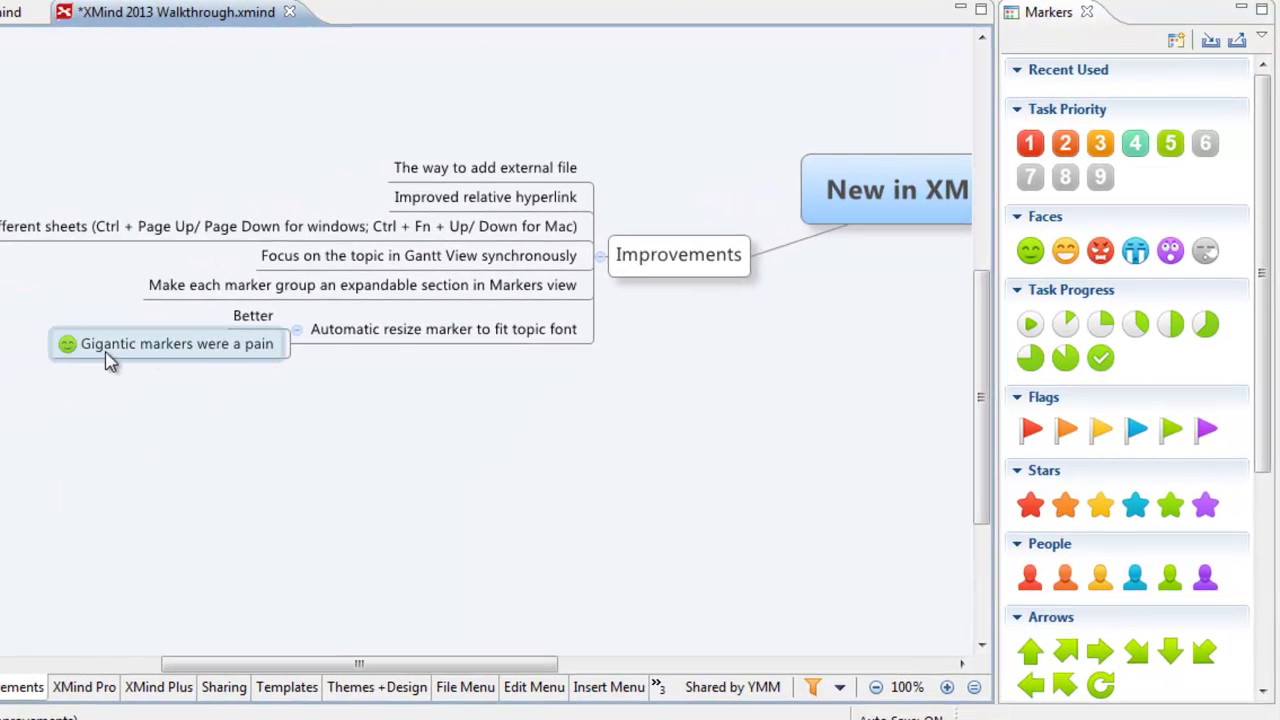
left_click(68, 350)
left_click(206, 349)
left_click(80, 330)
left_click(190, 345)
left_click(150, 371)
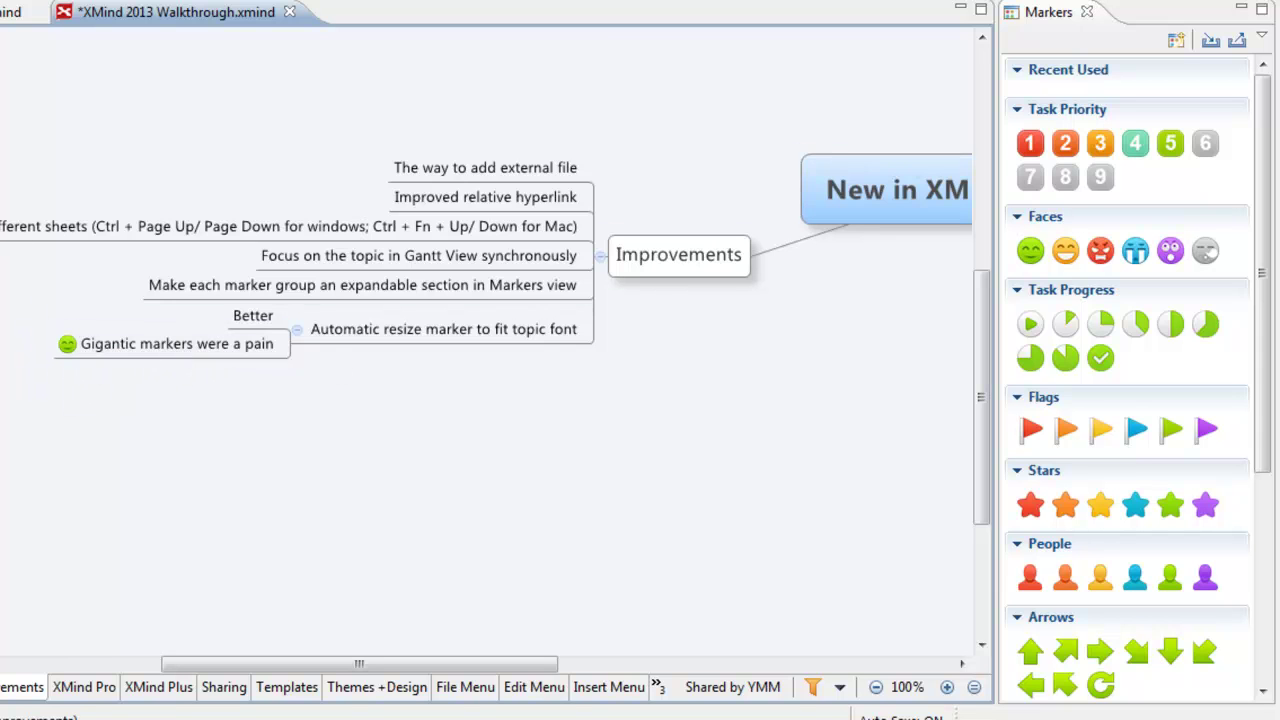